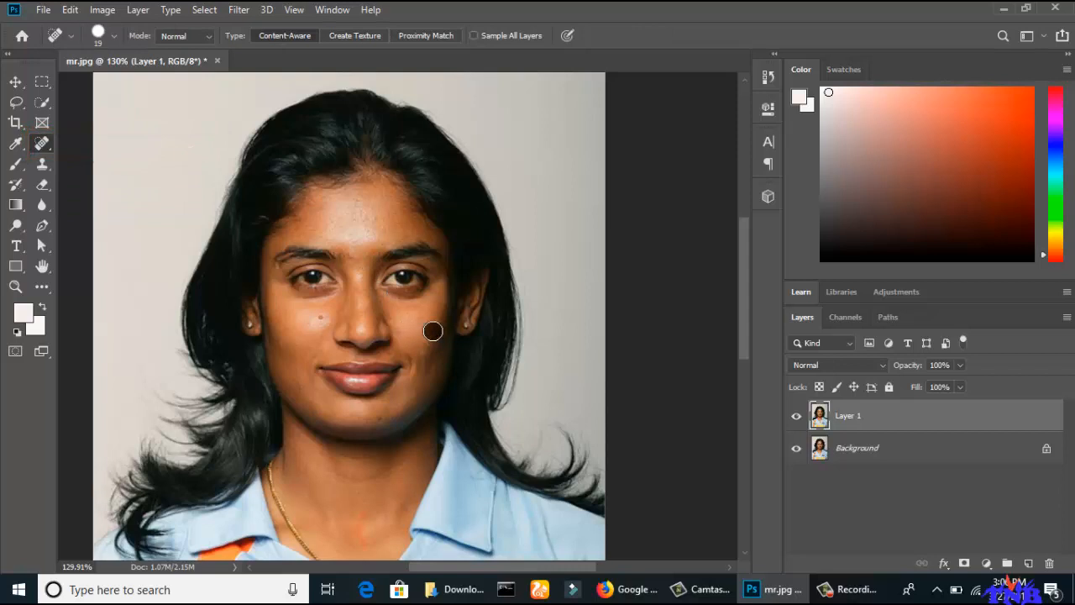
Remove the spots on the cheek and forehead with the Spot Healing Brush, and switch to the Blur tool.
left_click(322, 315)
left_click(347, 255)
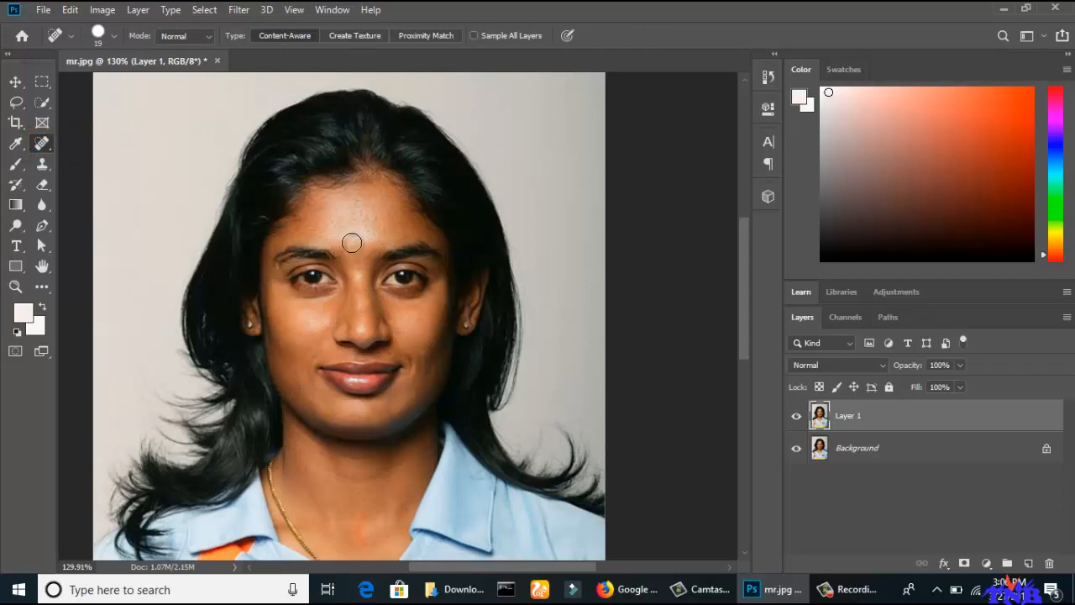
left_click(350, 232)
left_click_drag(47, 205, 96, 206)
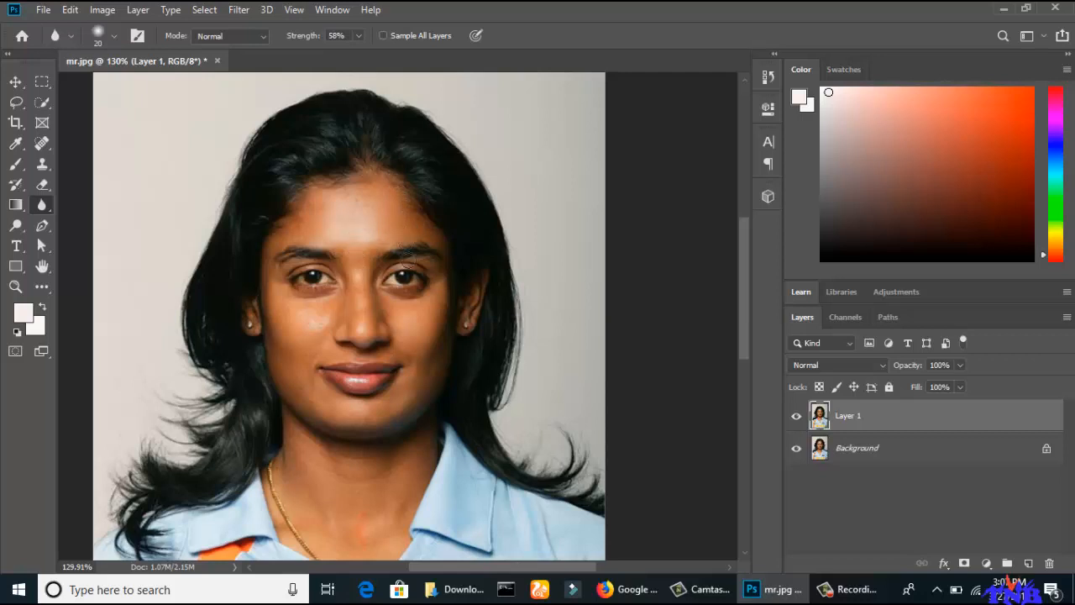
Compare the retouched Layer 1 with the original Background by hiding and showing it, and activate the Dodge tool.
left_click(797, 417)
key("o")
scroll(380, 220, "down", 3)
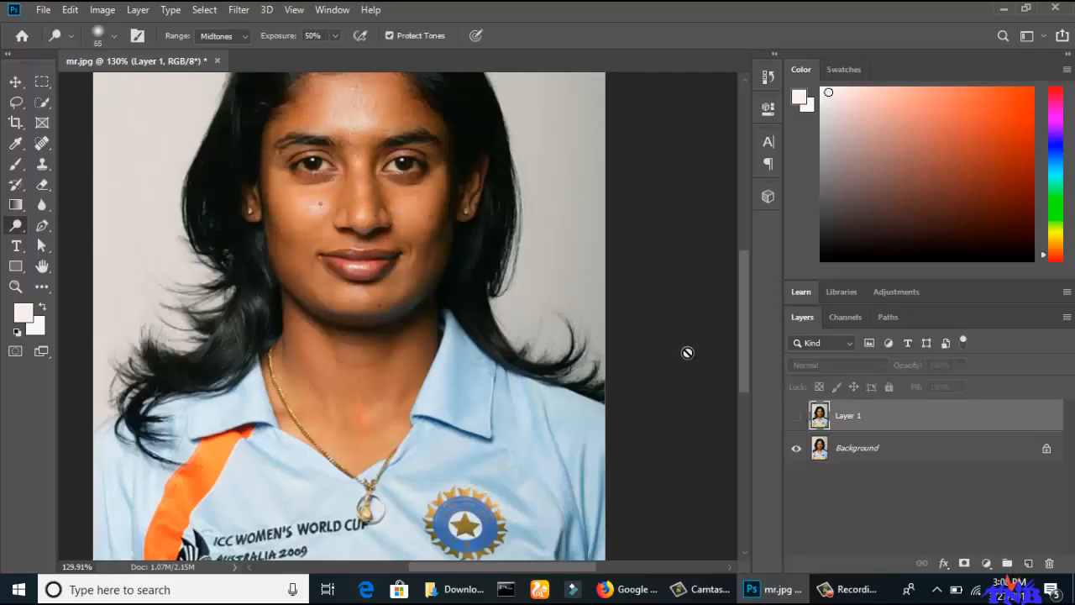
left_click(796, 417)
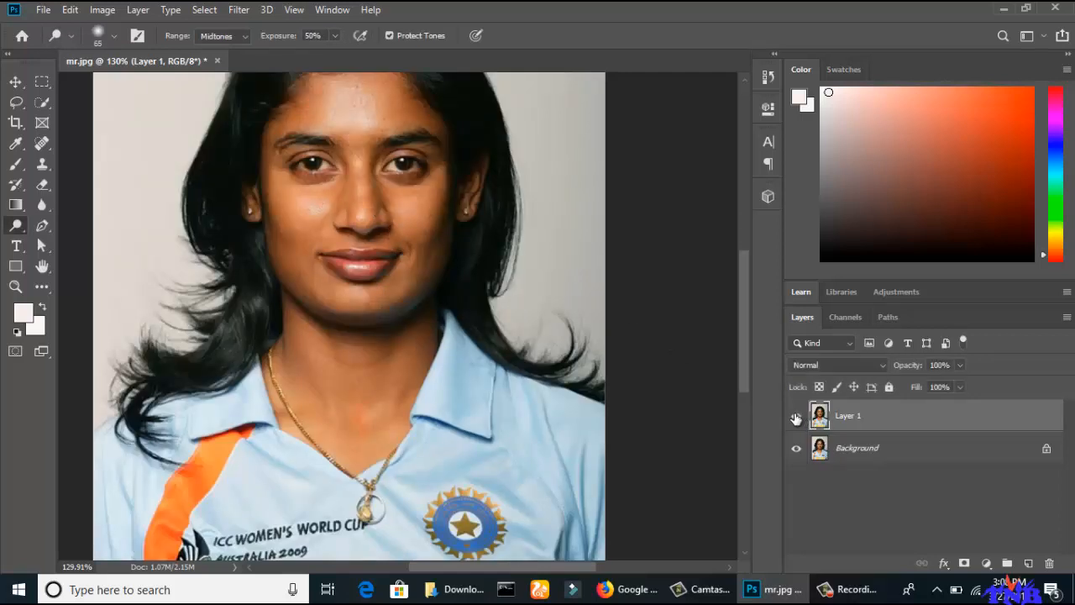
left_click(796, 417)
left_click(796, 417)
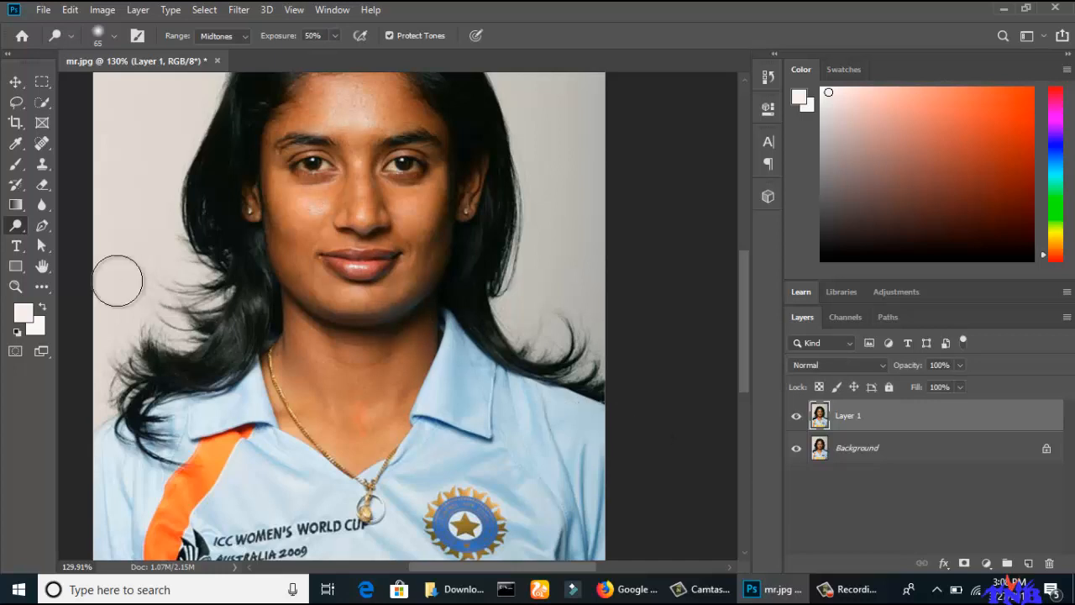
Lighten both cheeks on Layer 1 with the Dodge tool, using the Midtones range and 50% exposure.
right_click(20, 231)
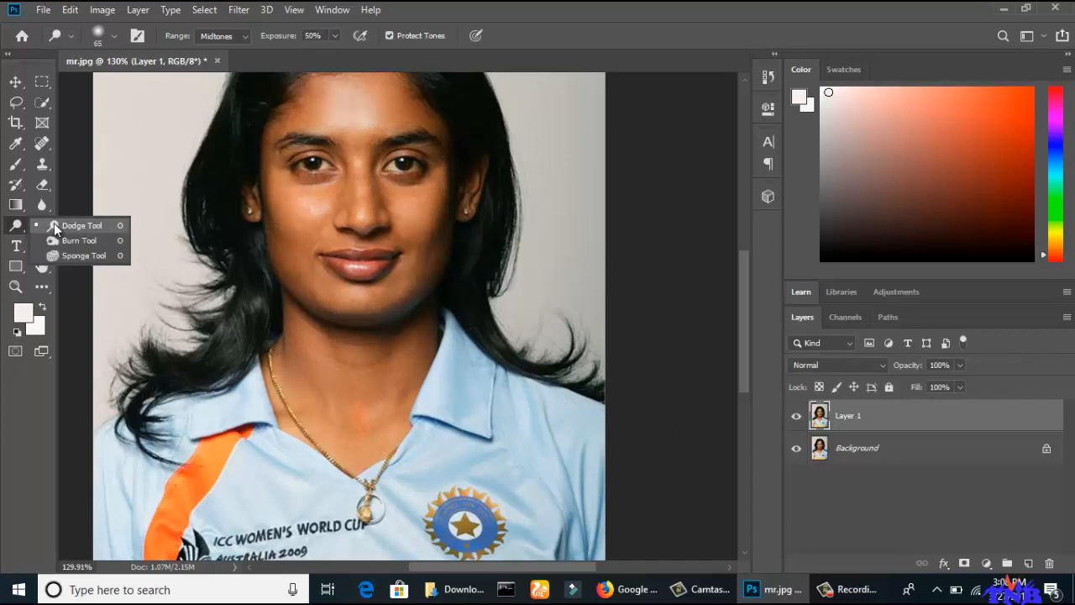
left_click(80, 237)
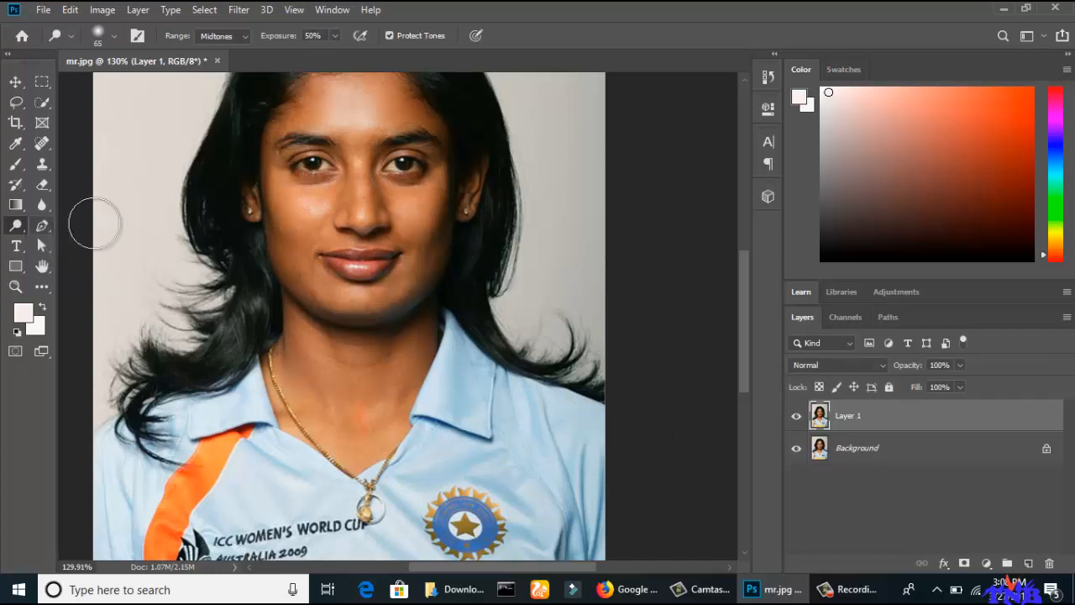
left_click(301, 210)
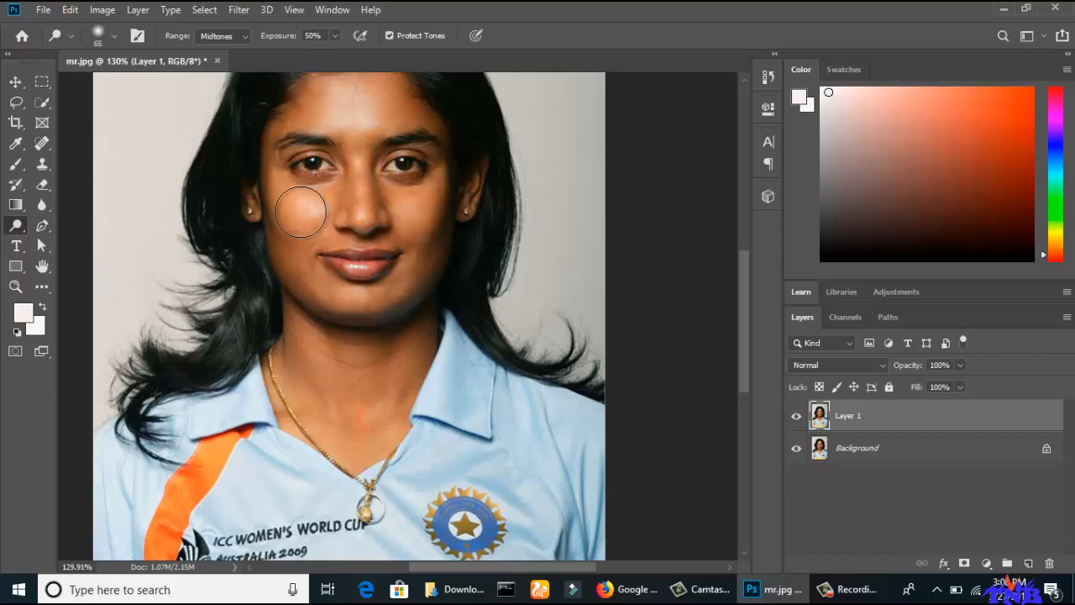
left_click(437, 221)
left_click_drag(440, 238, 442, 252)
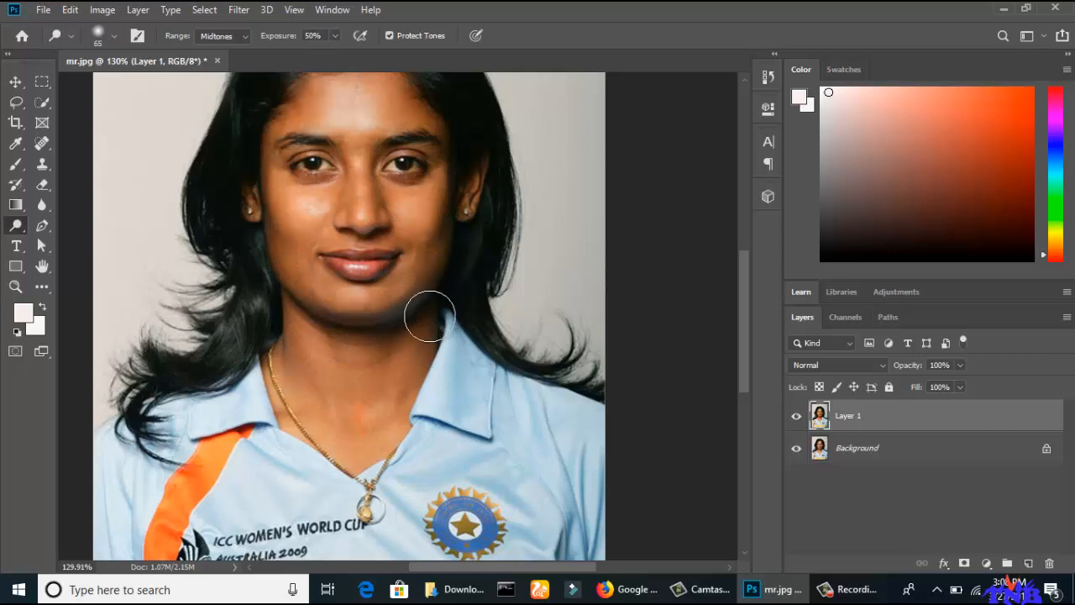
Dodge the neck, forehead and outer edges of the face, and compare Layer 1 with the original.
mouse_move(339, 343)
left_mouse_down()
mouse_move(431, 320)
mouse_move(442, 301)
mouse_move(392, 322)
mouse_move(446, 291)
mouse_move(356, 325)
mouse_move(321, 327)
mouse_move(303, 312)
mouse_move(334, 349)
mouse_move(344, 427)
mouse_move(417, 317)
mouse_move(414, 377)
mouse_move(377, 419)
mouse_move(329, 398)
mouse_move(291, 353)
left_mouse_up()
scroll(413, 382, "up", 3)
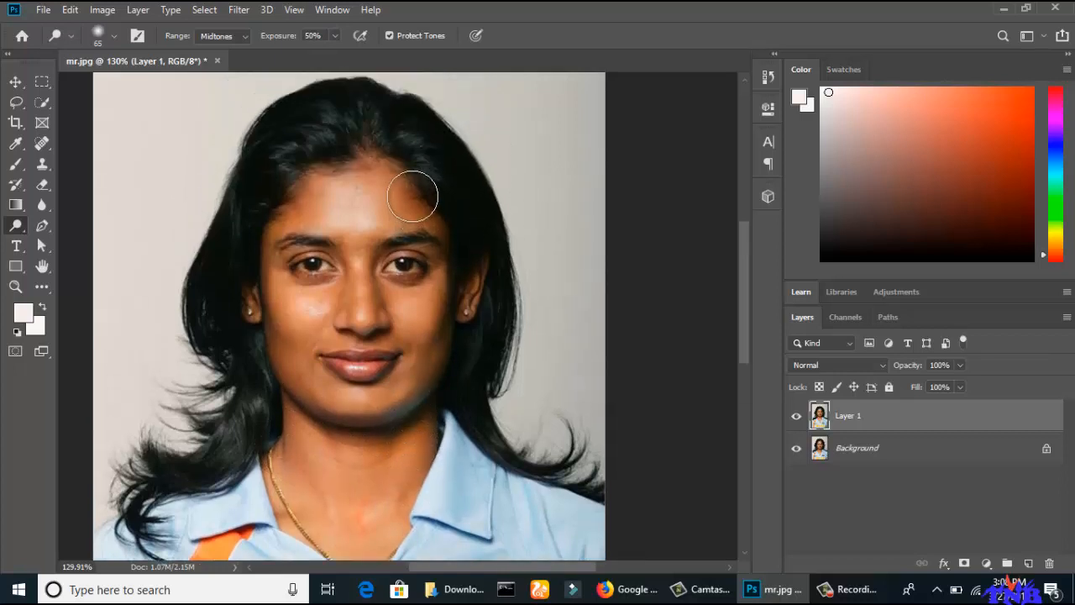
mouse_move(402, 183)
left_mouse_down()
mouse_move(380, 155)
mouse_move(280, 208)
mouse_move(335, 157)
mouse_move(379, 145)
mouse_move(460, 246)
mouse_move(465, 288)
mouse_move(468, 237)
mouse_move(470, 267)
left_mouse_up()
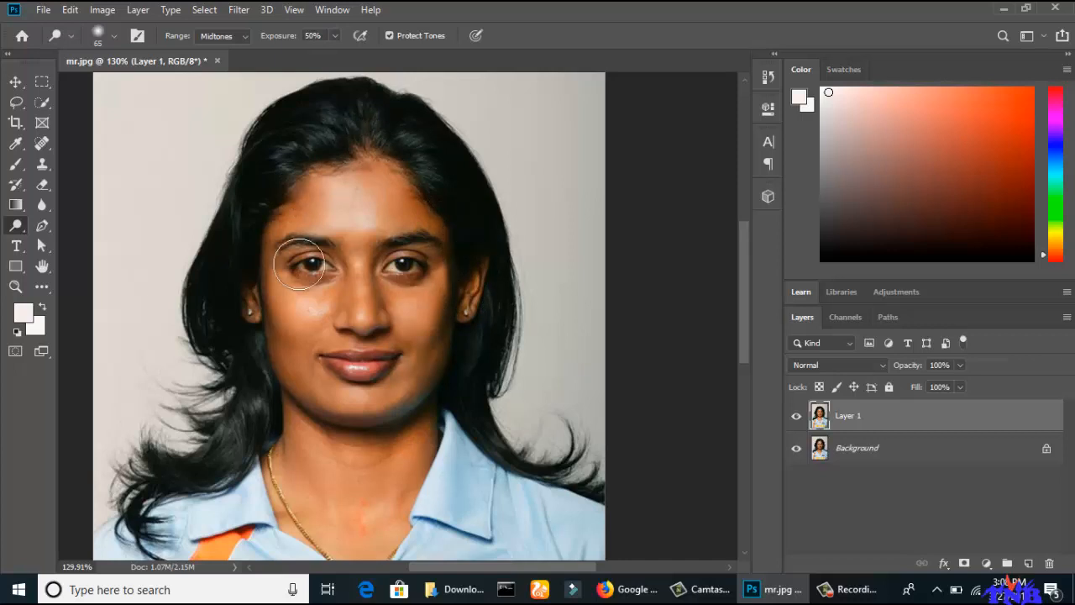
mouse_move(256, 275)
left_mouse_down()
mouse_move(281, 367)
mouse_move(277, 353)
mouse_move(267, 408)
mouse_move(295, 422)
mouse_move(316, 278)
mouse_move(392, 404)
mouse_move(328, 397)
left_mouse_up()
left_click(797, 416)
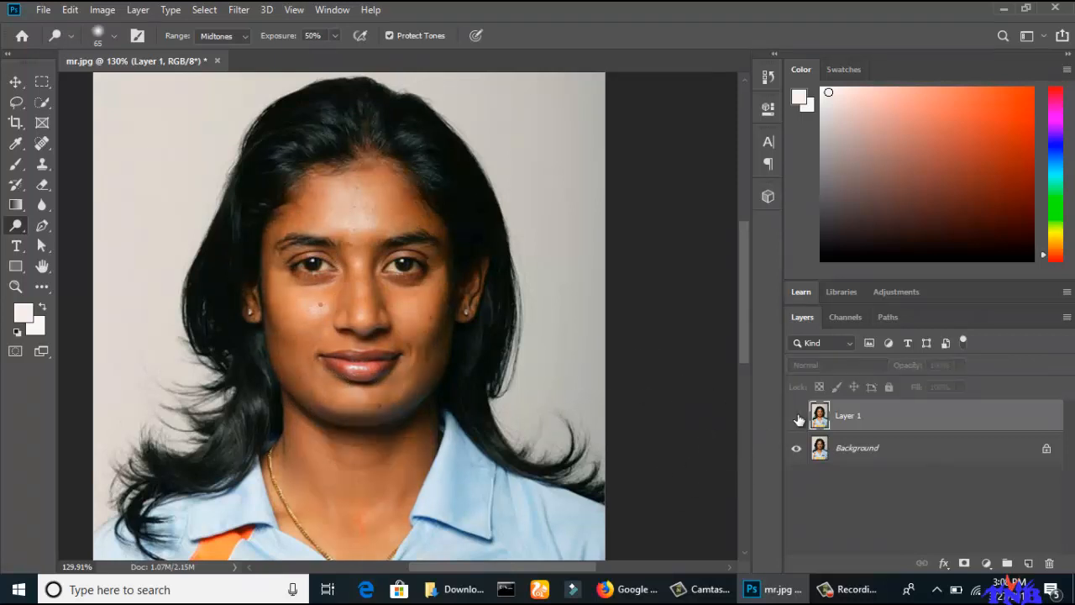
left_click(797, 416)
left_click(797, 416)
left_click(797, 416)
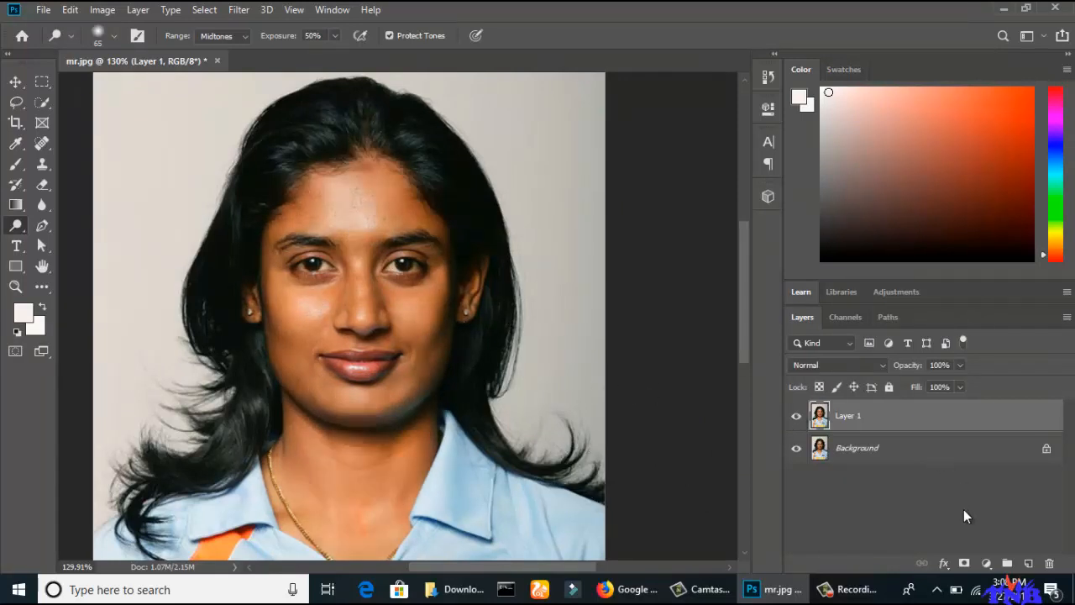
Add a new empty layer above Layer 1 and select the Brush tool.
left_click(1026, 564)
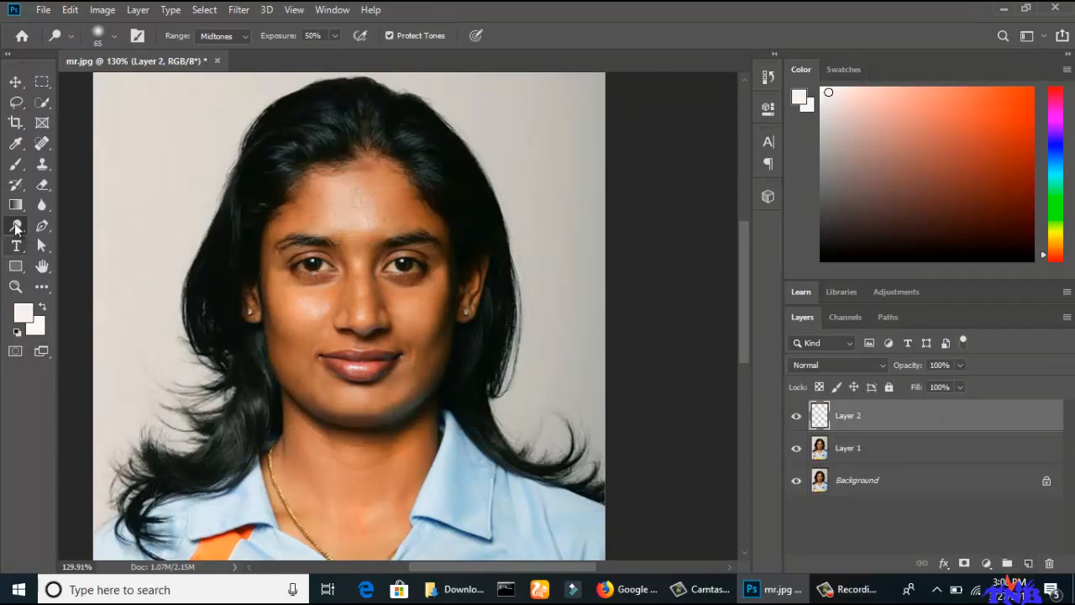
left_click(22, 168)
right_click(21, 168)
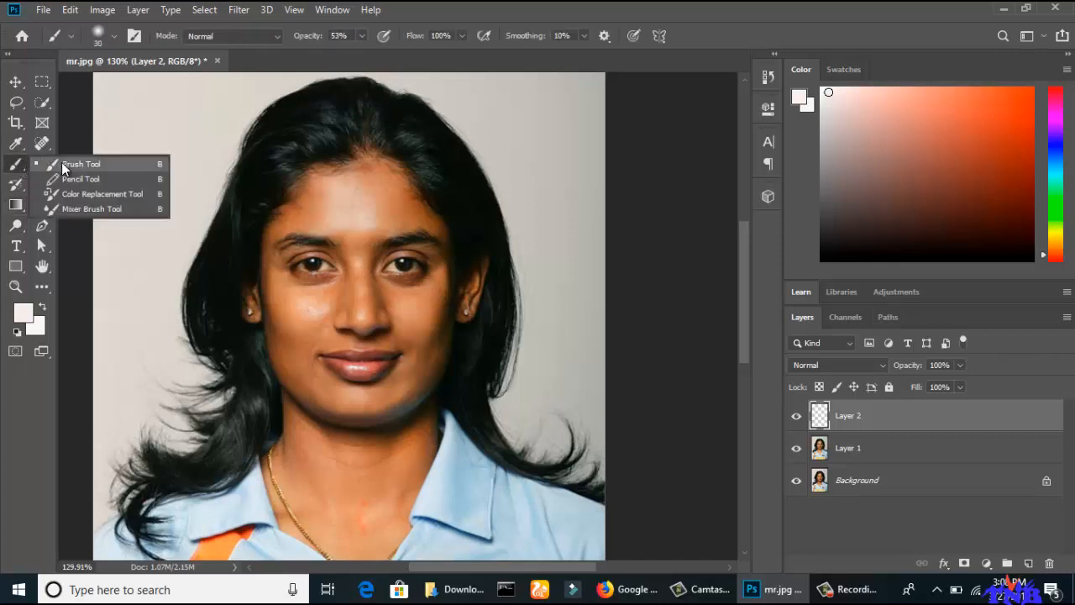
left_click(81, 163)
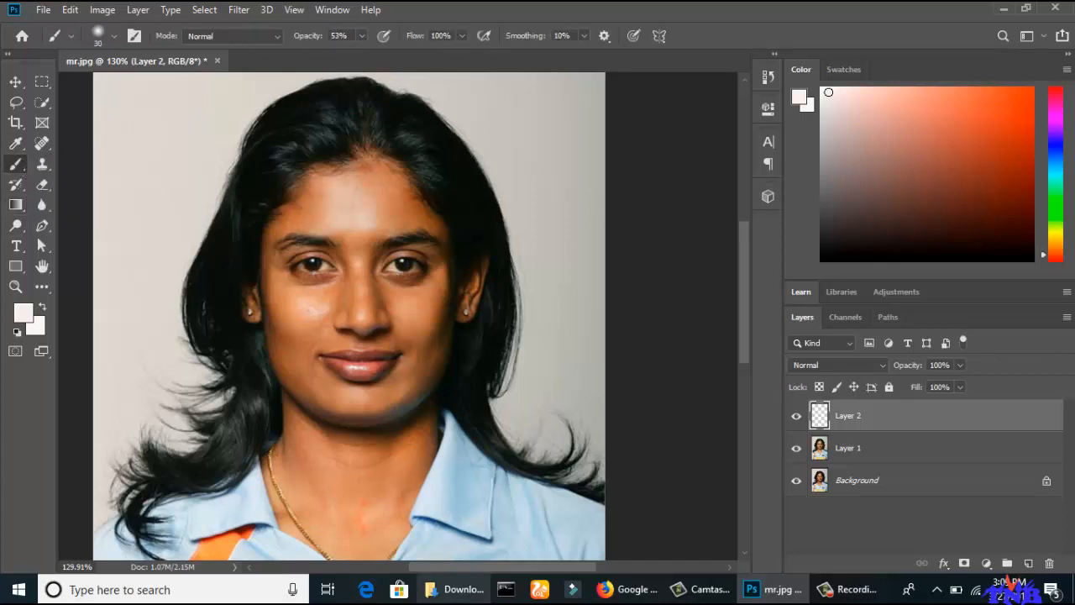
Open vintage-rockabilly-rolls-brunette.jpg from the Downloads folder, keeping the default Camera Raw settings.
left_click(453, 589)
left_click_drag(1018, 396, 636, 60)
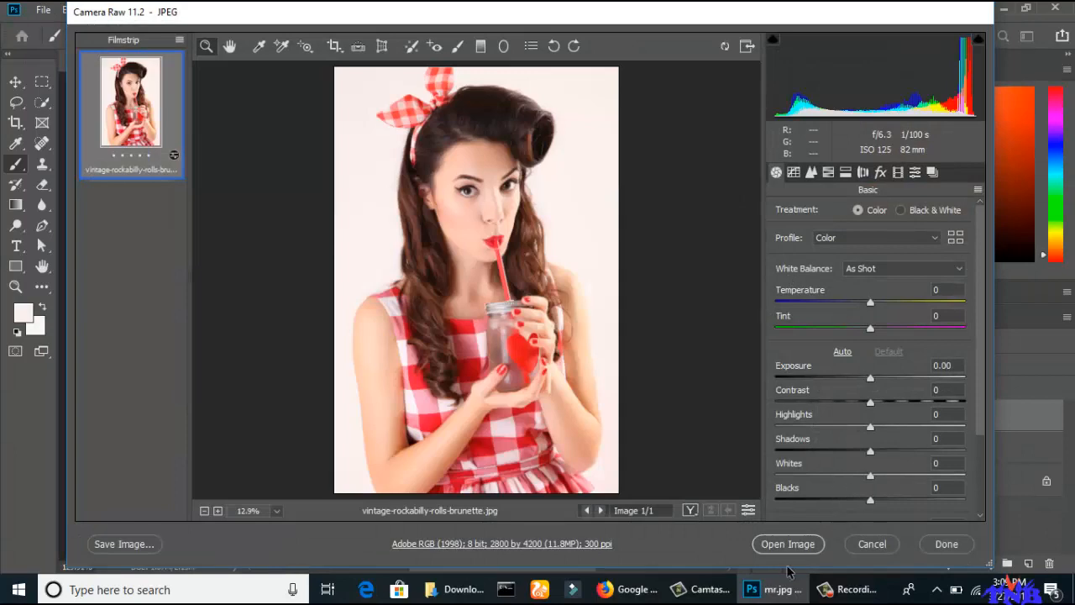
left_click(788, 544)
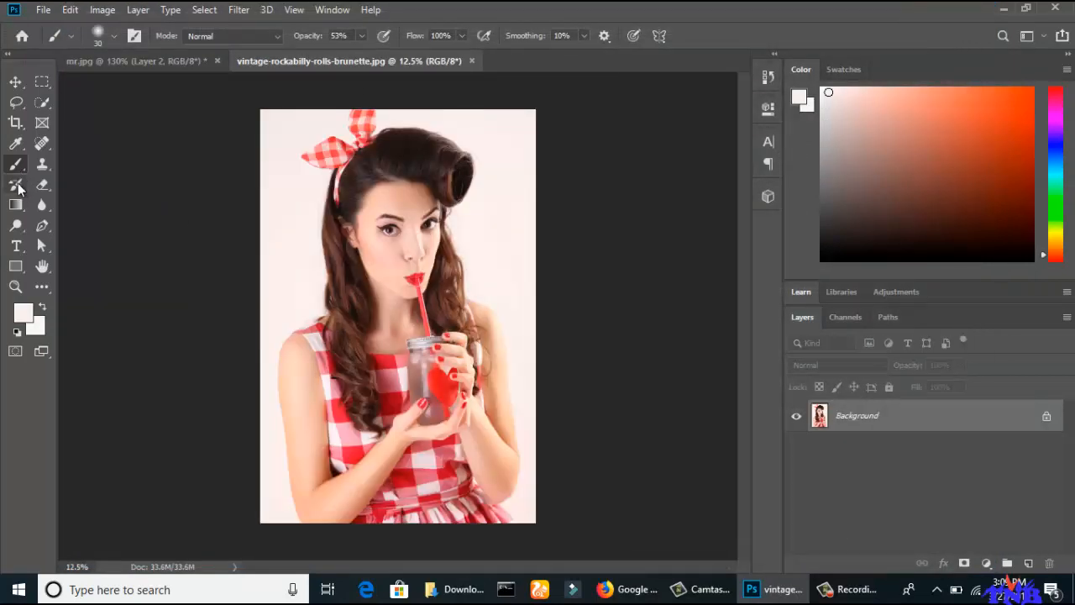
Sample the woman's light cheek tone as the foreground color with the Eyedropper, and return to mr.jpg.
right_click(16, 145)
left_click(87, 143)
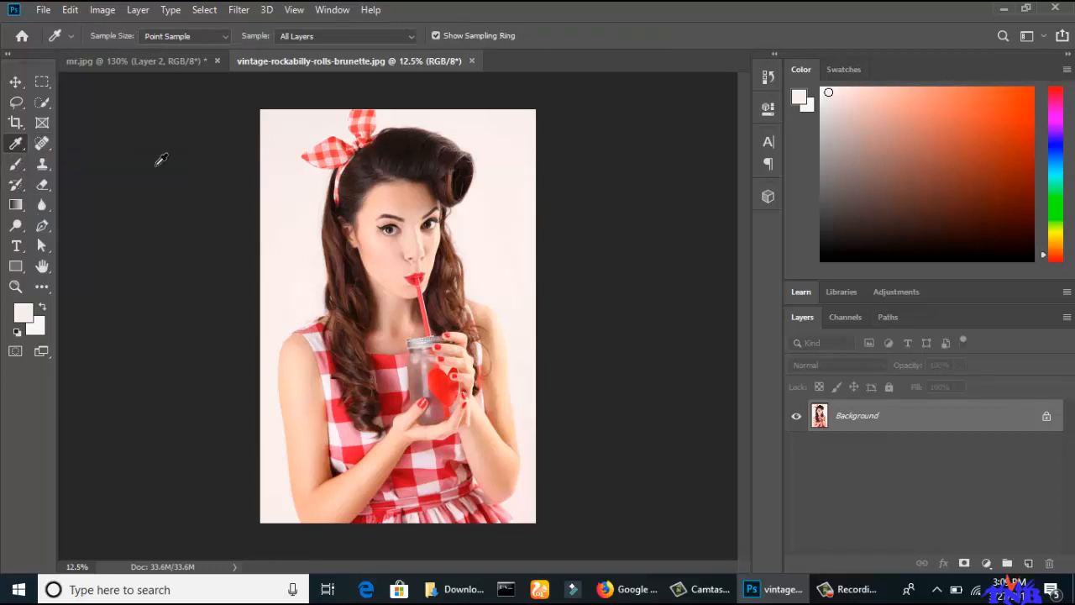
left_click(396, 257)
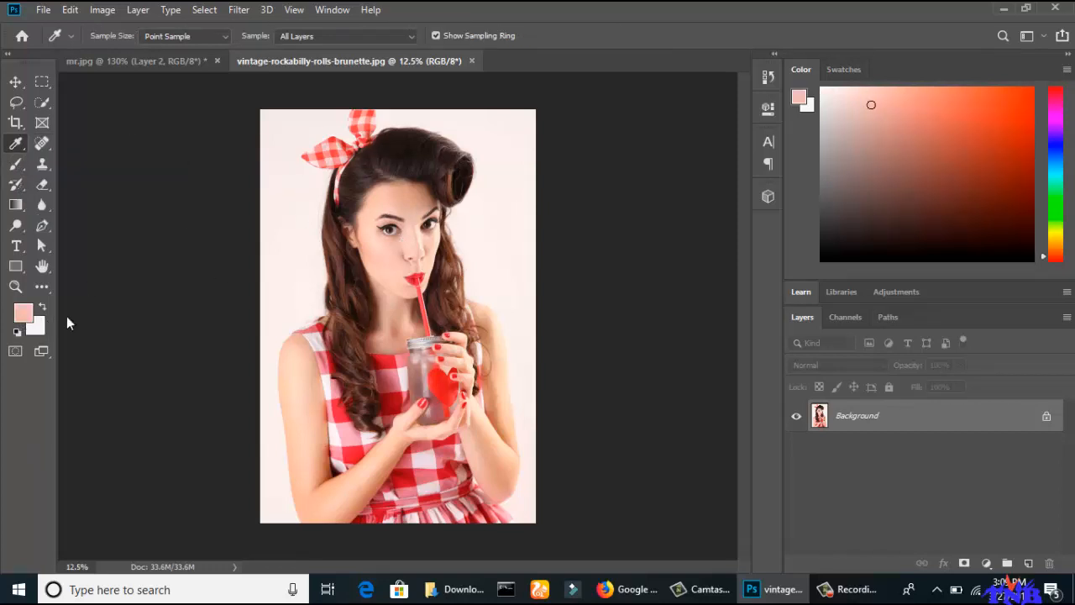
left_click(398, 256)
left_click(97, 60)
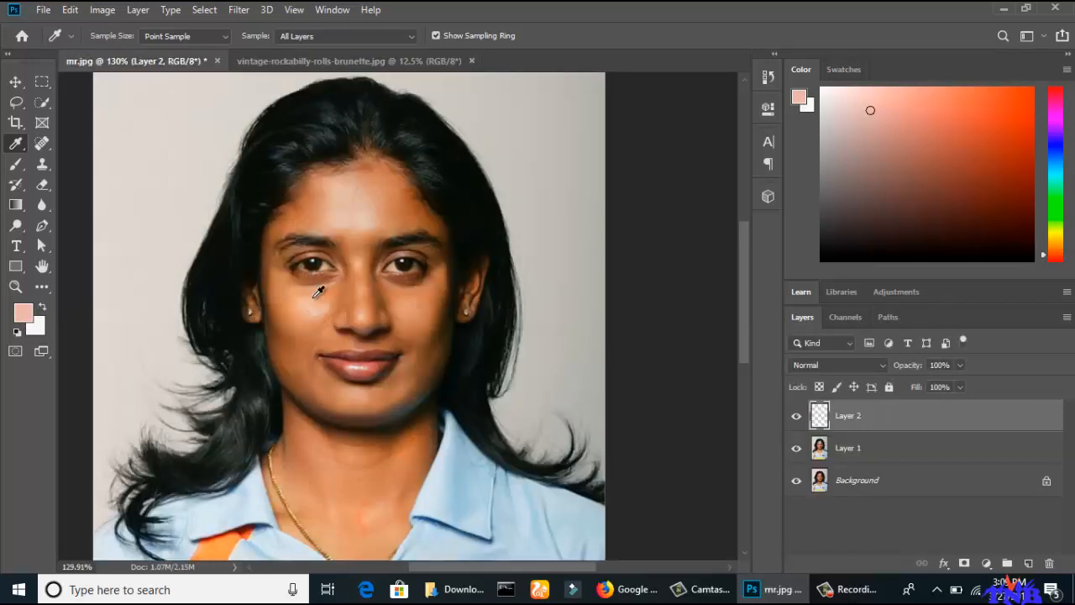
Paint the sampled skin tone over the face and neck on Layer 2 with a soft 30 px brush at 53% opacity.
left_click(15, 164)
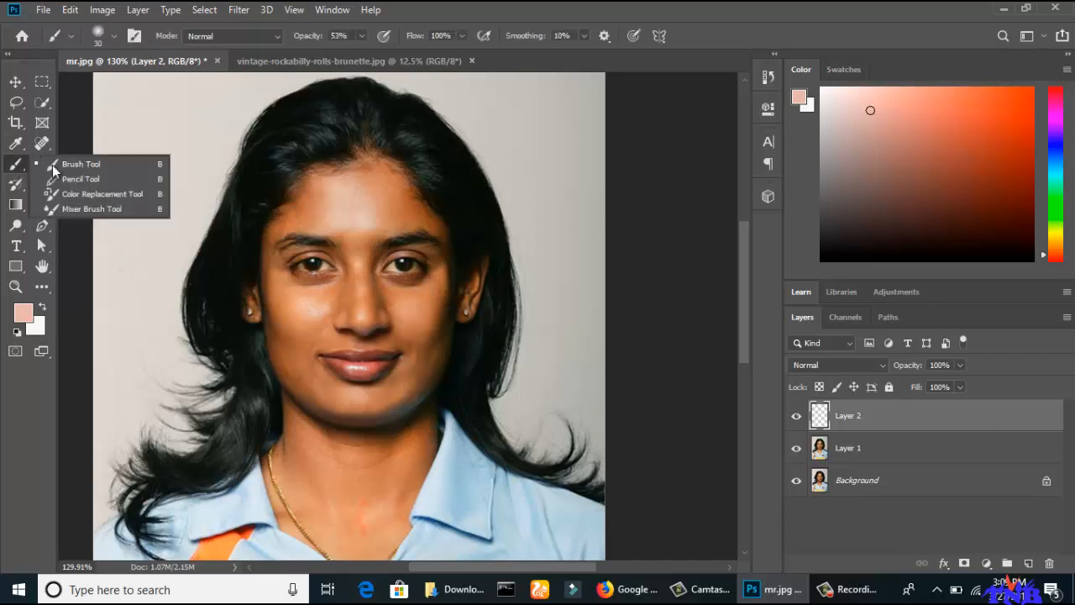
left_click(64, 167)
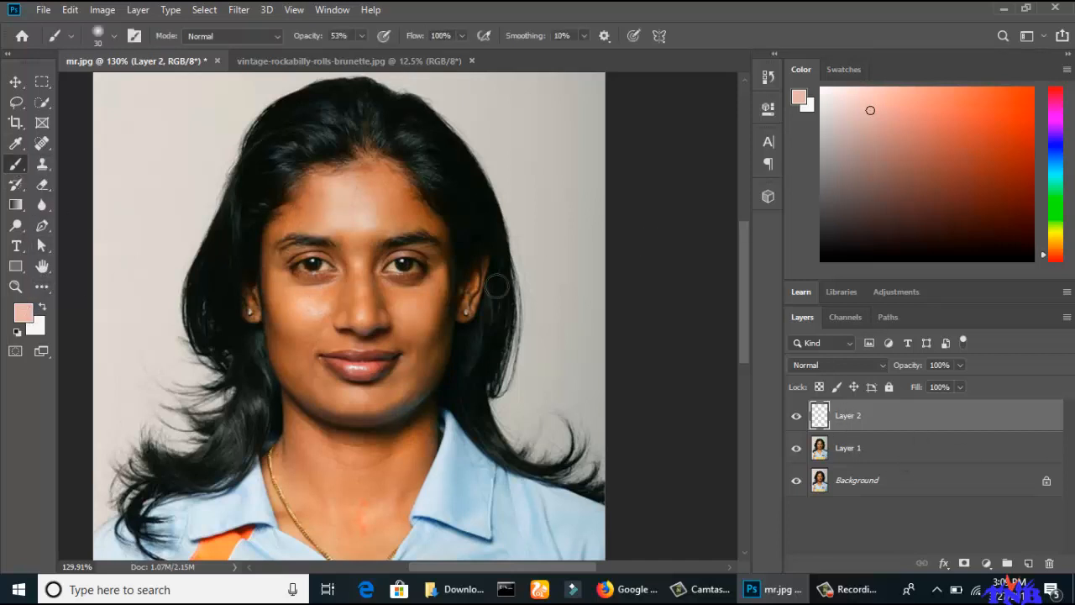
mouse_move(354, 199)
left_mouse_down()
mouse_move(366, 225)
mouse_move(402, 207)
mouse_move(378, 168)
mouse_move(394, 179)
mouse_move(440, 233)
mouse_move(425, 343)
mouse_move(443, 293)
mouse_move(428, 362)
mouse_move(388, 415)
mouse_move(427, 286)
mouse_move(388, 286)
mouse_move(371, 261)
mouse_move(358, 267)
mouse_move(355, 310)
mouse_move(403, 327)
mouse_move(371, 339)
mouse_move(399, 337)
mouse_move(405, 381)
mouse_move(338, 422)
left_mouse_up()
mouse_move(372, 177)
left_mouse_down()
mouse_move(321, 178)
mouse_move(317, 202)
mouse_move(284, 221)
mouse_move(271, 248)
mouse_move(292, 386)
mouse_move(339, 434)
mouse_move(286, 316)
mouse_move(302, 347)
mouse_move(332, 296)
mouse_move(290, 288)
mouse_move(340, 285)
mouse_move(327, 337)
mouse_move(384, 327)
left_mouse_up()
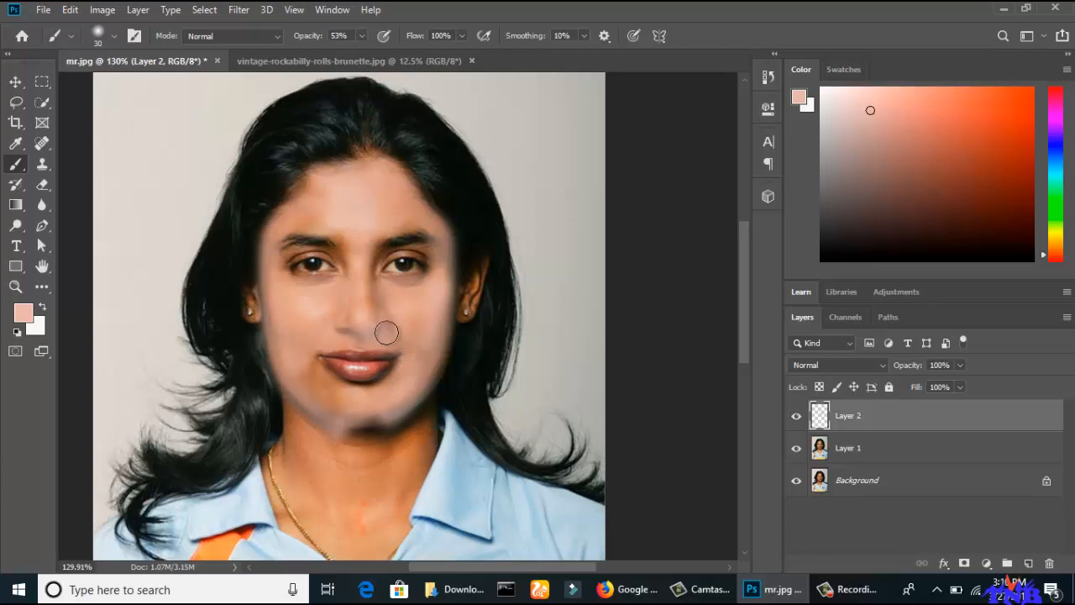
mouse_move(338, 213)
left_mouse_down()
mouse_move(288, 226)
mouse_move(355, 249)
mouse_move(404, 225)
mouse_move(406, 211)
mouse_move(316, 179)
mouse_move(299, 193)
mouse_move(369, 158)
mouse_move(296, 201)
left_mouse_up()
mouse_move(354, 372)
left_mouse_down()
mouse_move(328, 392)
mouse_move(386, 423)
mouse_move(436, 384)
left_mouse_up()
mouse_move(339, 500)
left_mouse_down()
mouse_move(326, 445)
mouse_move(397, 422)
mouse_move(362, 457)
mouse_move(301, 452)
mouse_move(283, 396)
mouse_move(302, 481)
mouse_move(281, 459)
mouse_move(313, 534)
mouse_move(392, 517)
mouse_move(369, 501)
mouse_move(432, 424)
mouse_move(443, 361)
mouse_move(362, 447)
mouse_move(314, 433)
mouse_move(352, 529)
mouse_move(318, 517)
mouse_move(381, 484)
mouse_move(287, 411)
mouse_move(271, 473)
mouse_move(303, 536)
left_mouse_up()
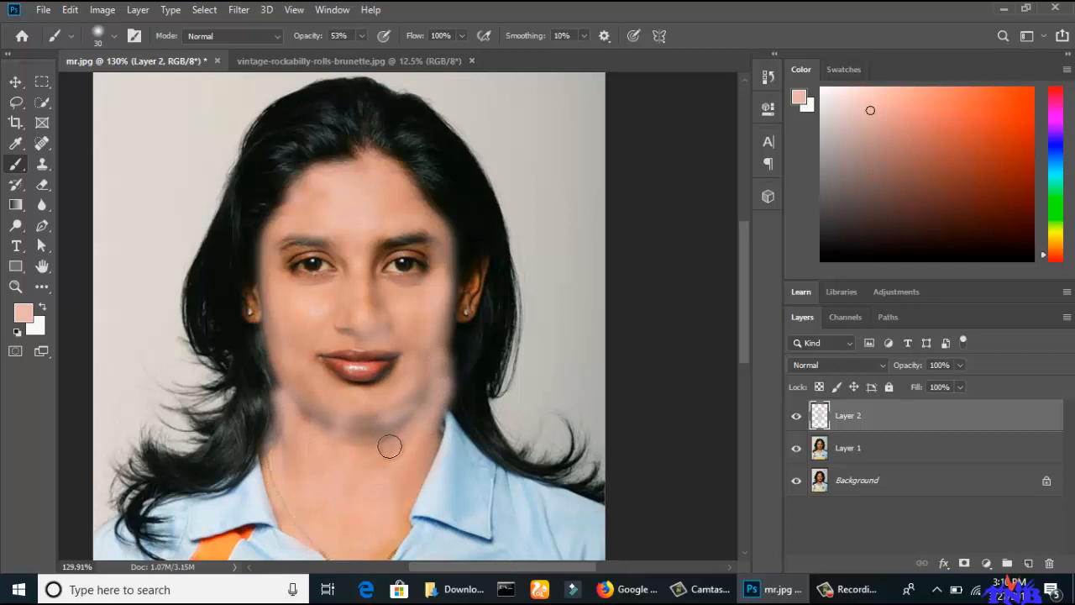
mouse_move(311, 244)
left_mouse_down()
mouse_move(283, 258)
mouse_move(320, 243)
mouse_move(395, 243)
mouse_move(378, 264)
mouse_move(425, 247)
mouse_move(393, 245)
left_mouse_up()
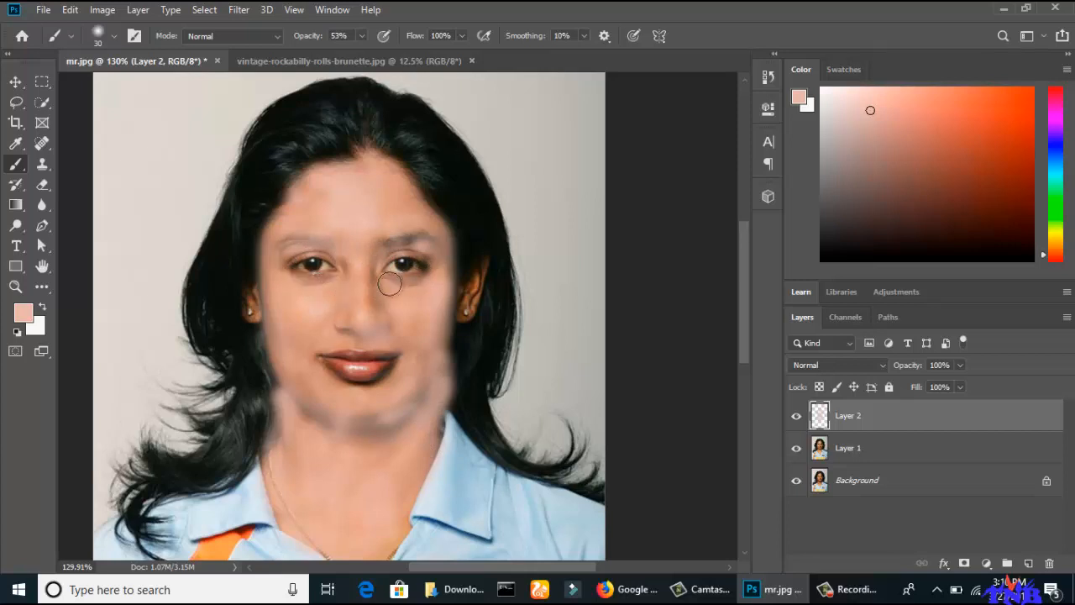
Set Layer 2's blending mode to Soft Light and compare the portrait with and without the layer.
left_click(881, 367)
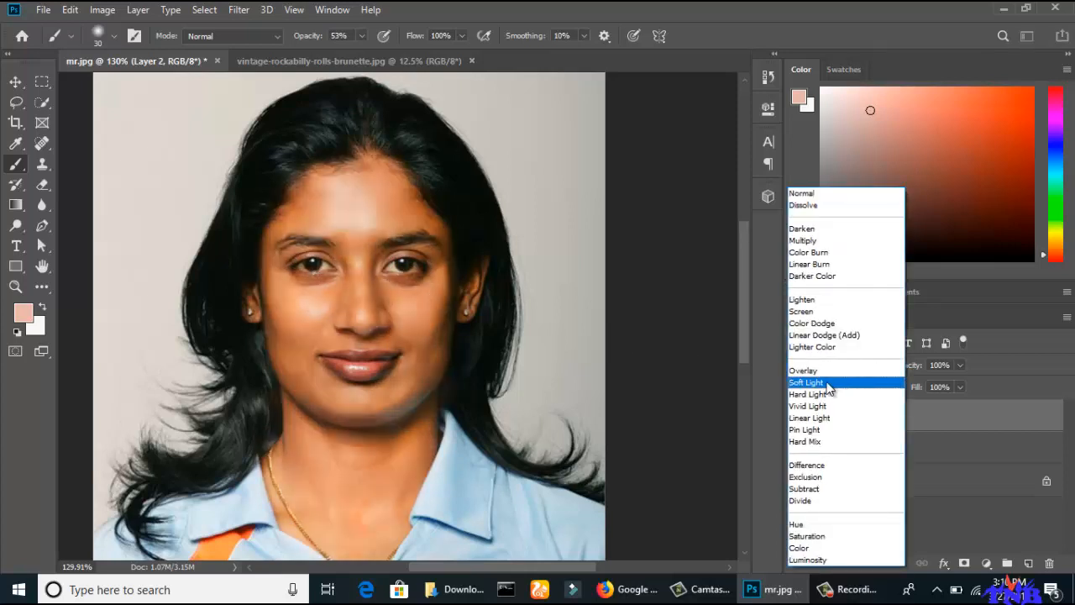
left_click(829, 385)
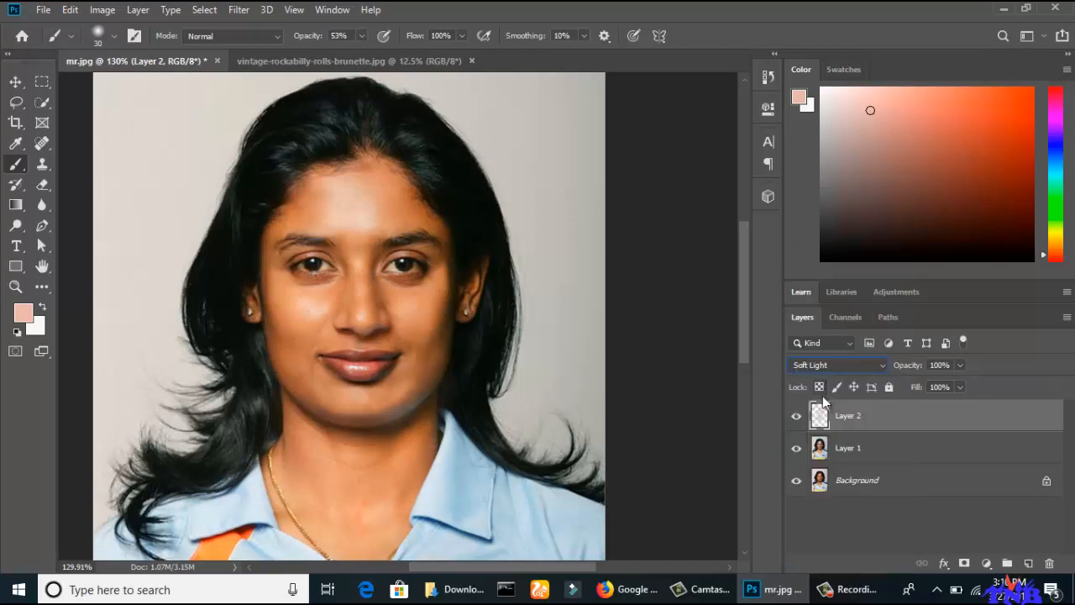
left_click(797, 415)
left_click(796, 416)
left_click(796, 416)
left_click(796, 416)
Examine the painted face and neck up close, and check the whole portrait fitted on screen.
scroll(490, 351, "up", 2)
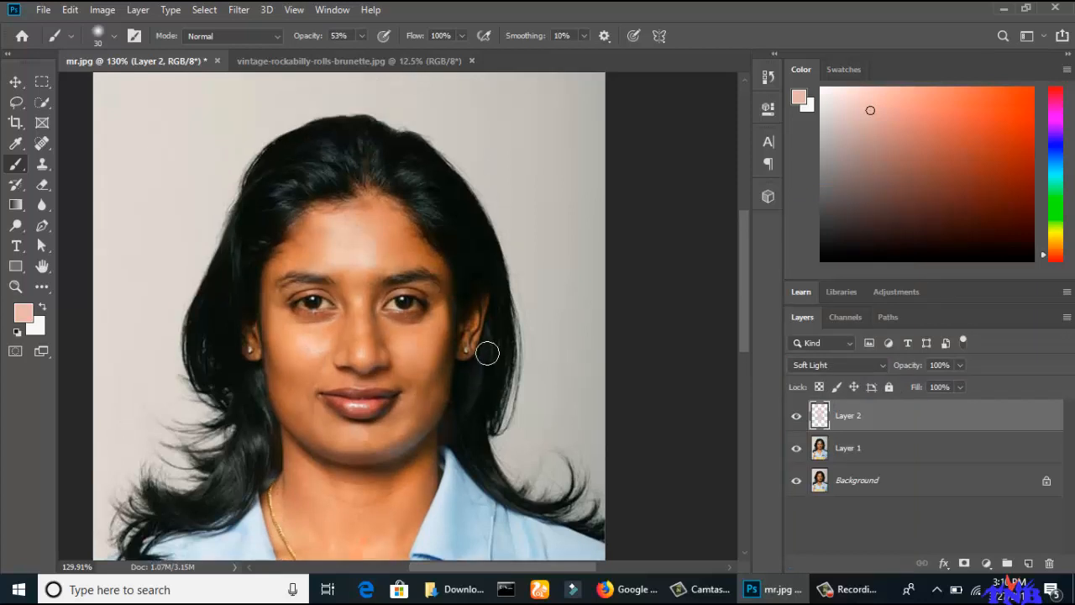
scroll(439, 359, "down", 1)
scroll(439, 357, "up", 3)
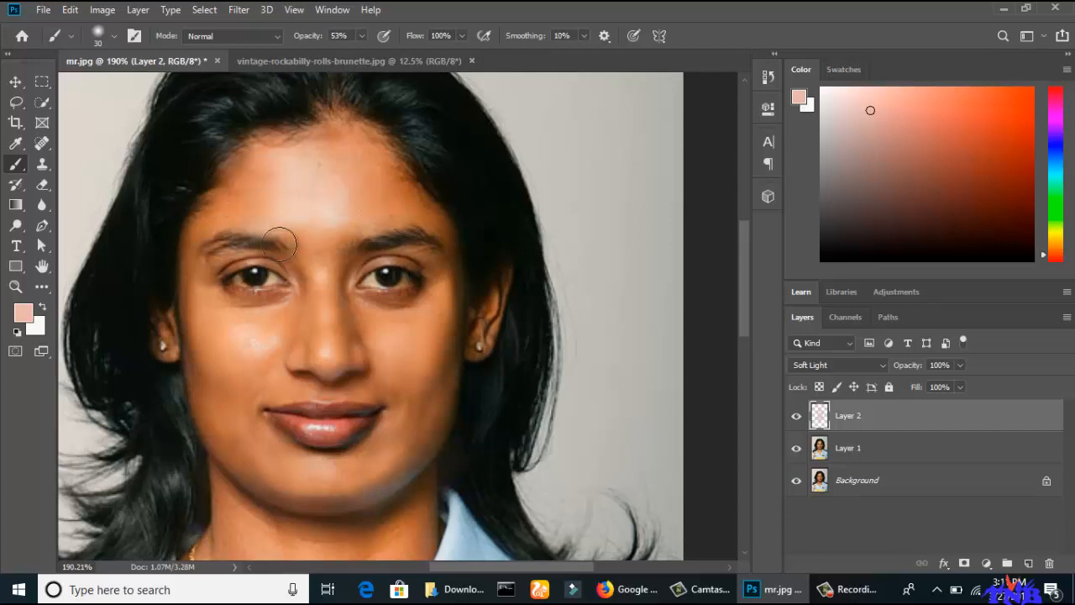
scroll(336, 336, "down", 3)
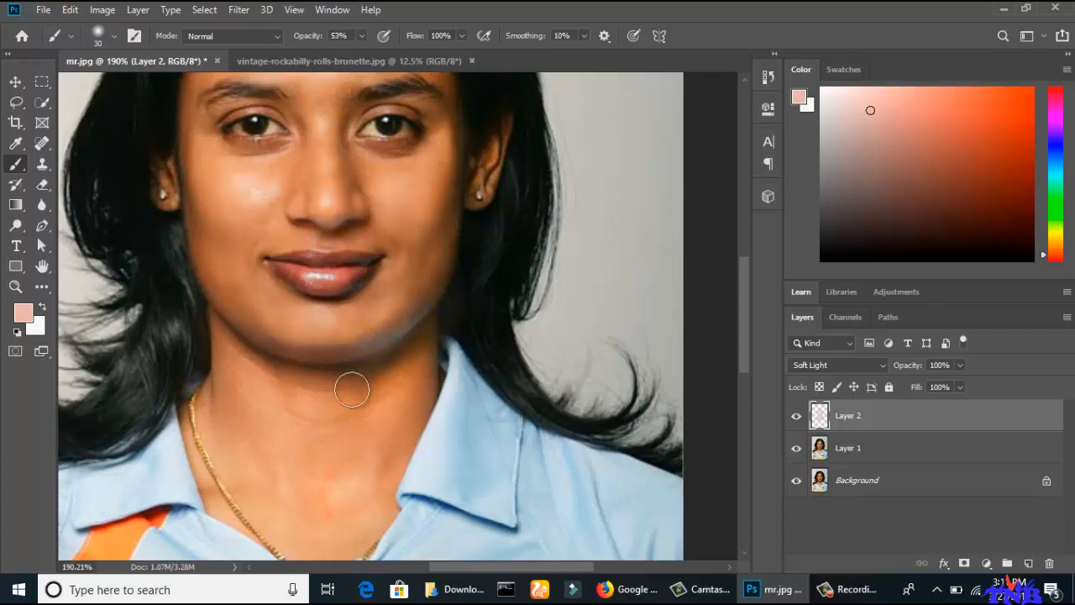
scroll(351, 386, "down", 2)
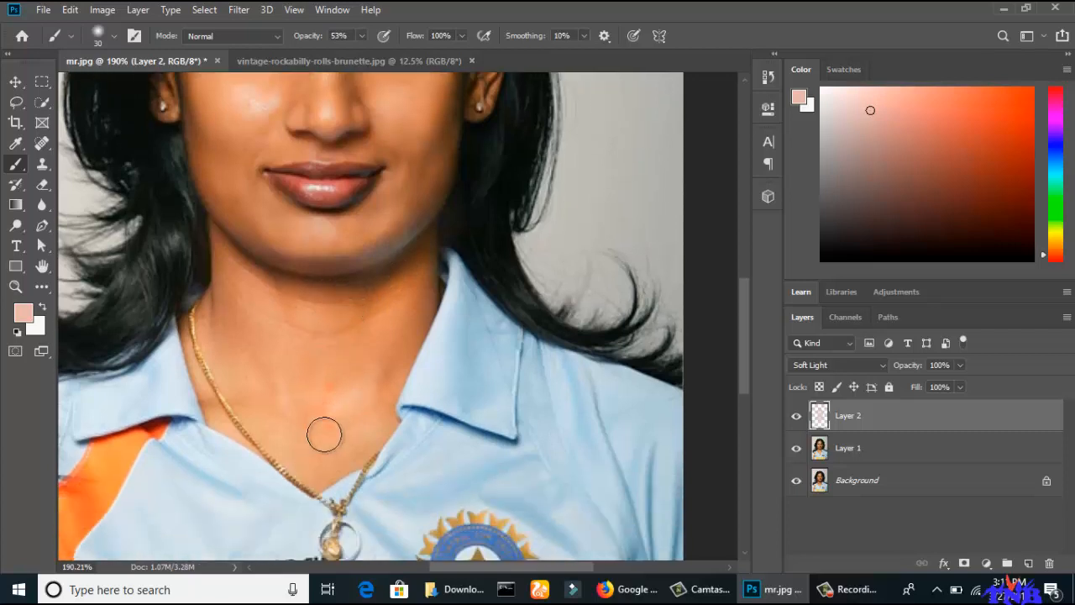
scroll(359, 369, "up", 5)
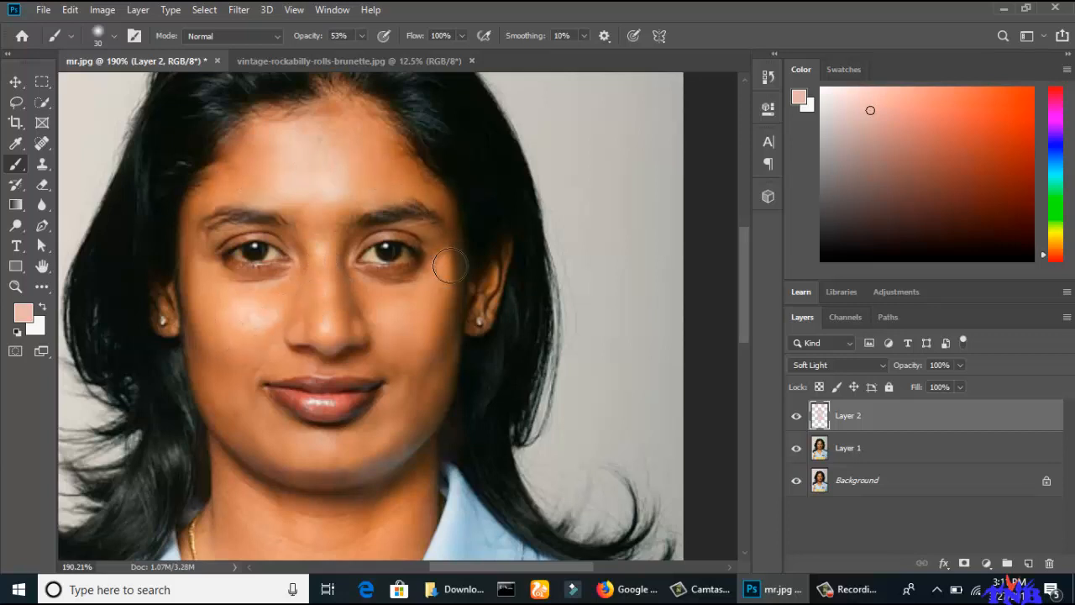
key("ctrl+0")
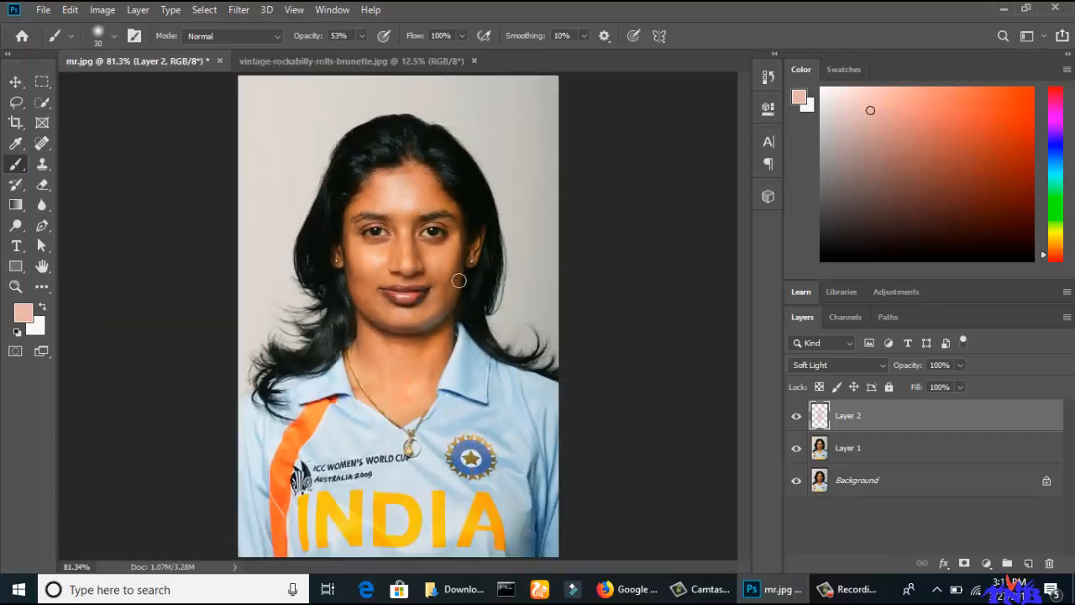
scroll(613, 285, "down", 2)
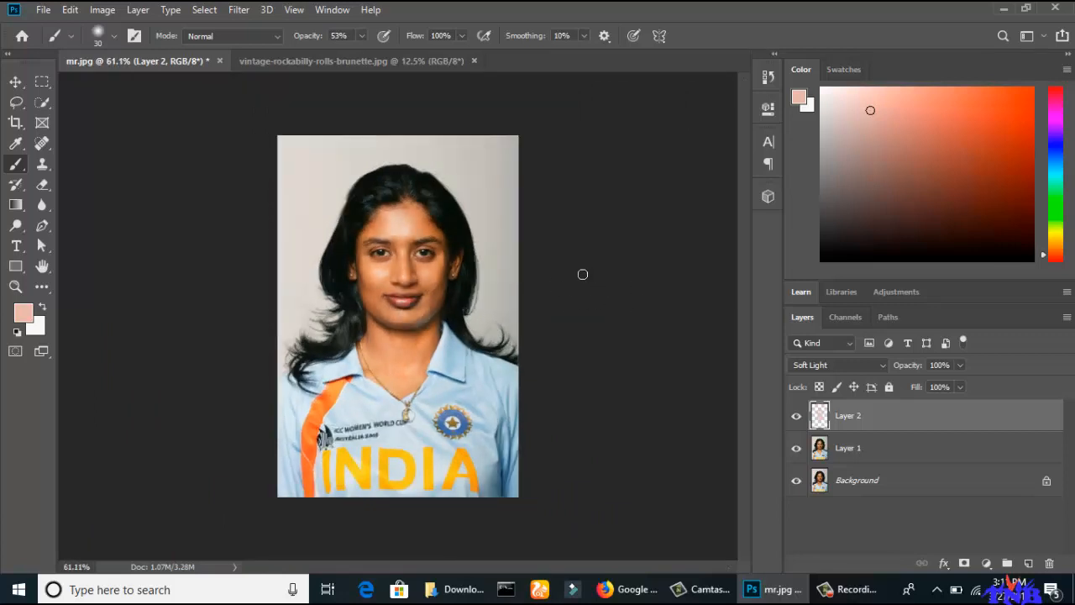
Add a new layer above Layer 2 and set the foreground color to bright pink f60861 for the brush.
left_click(1028, 563)
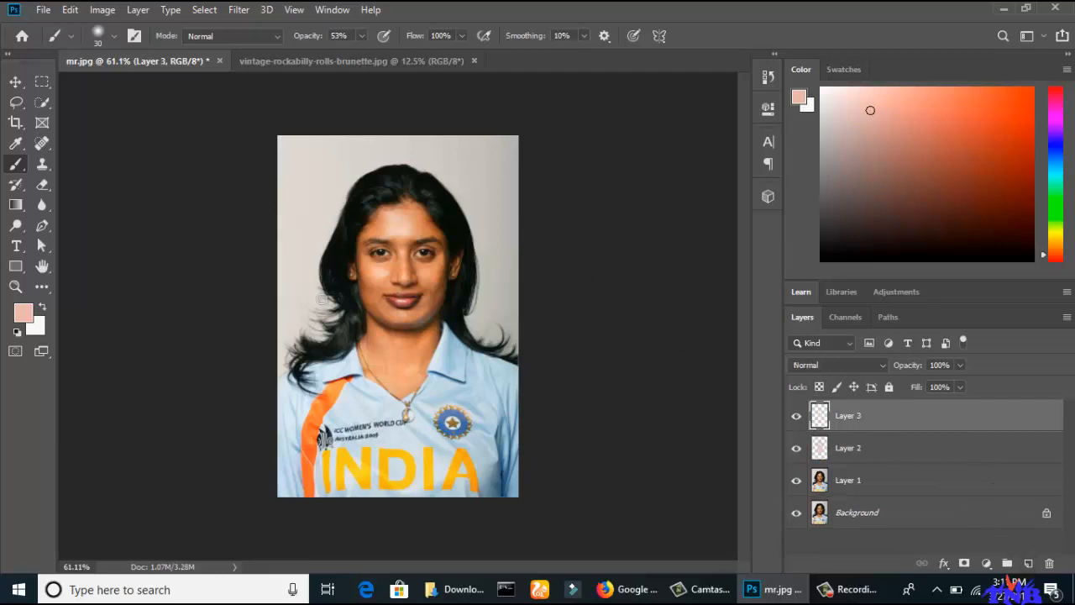
left_click(22, 315)
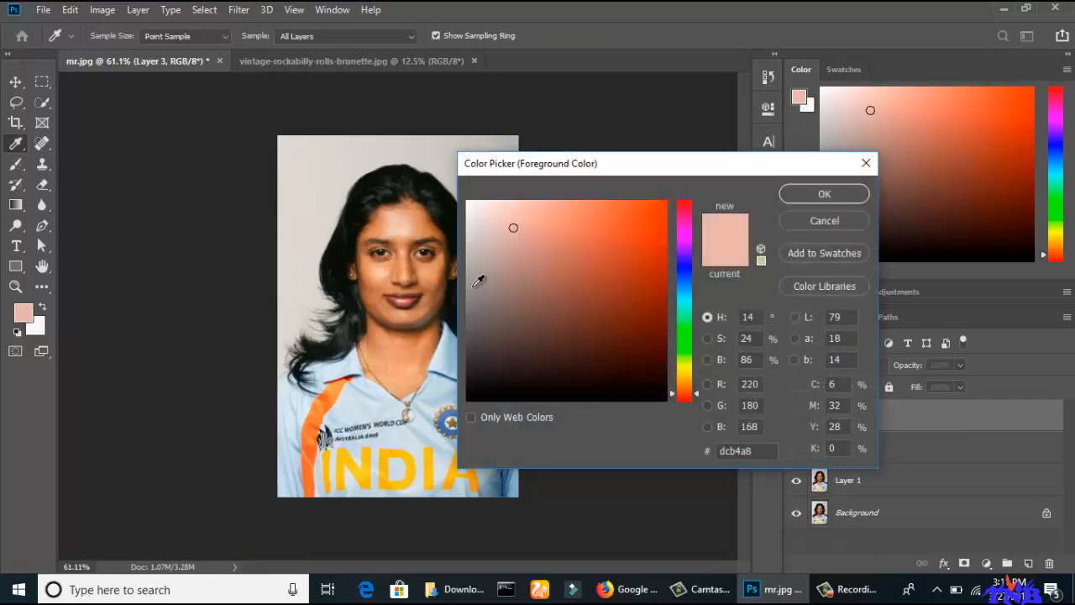
left_click(687, 212)
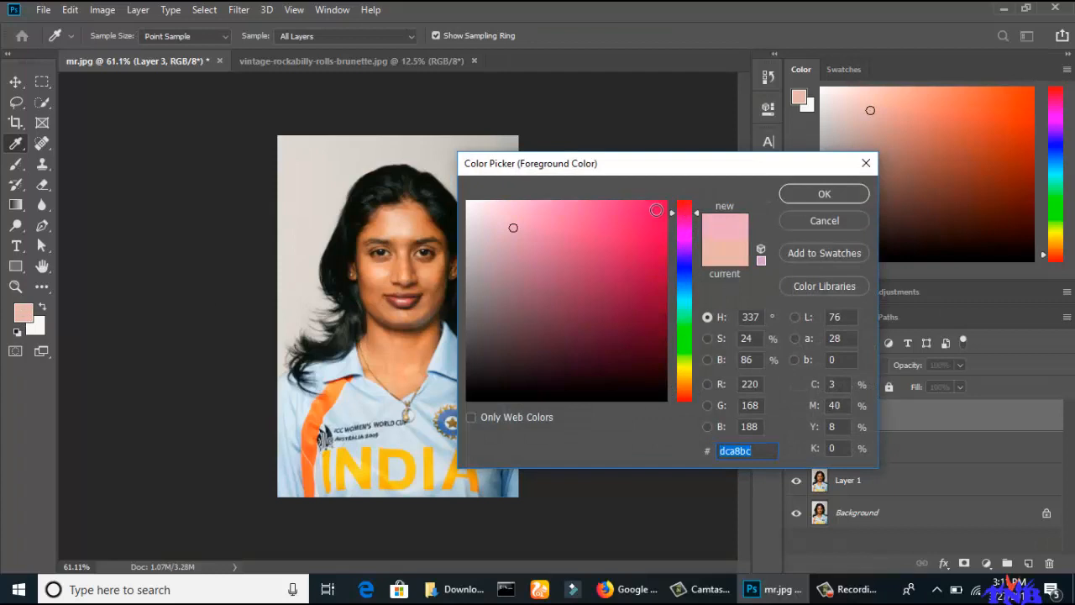
left_click(661, 207)
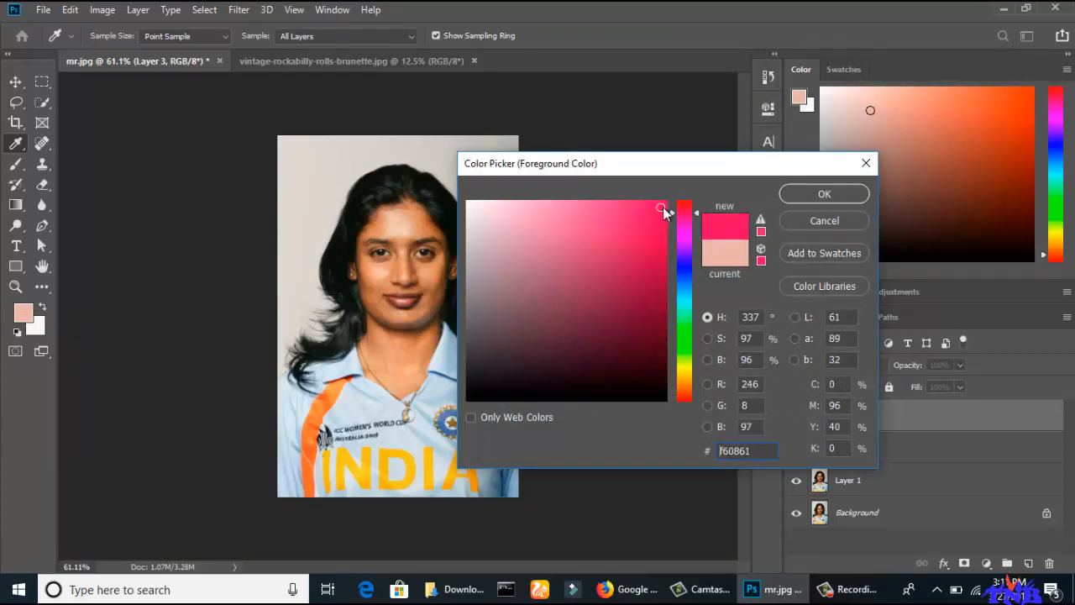
left_click(844, 193)
key("b")
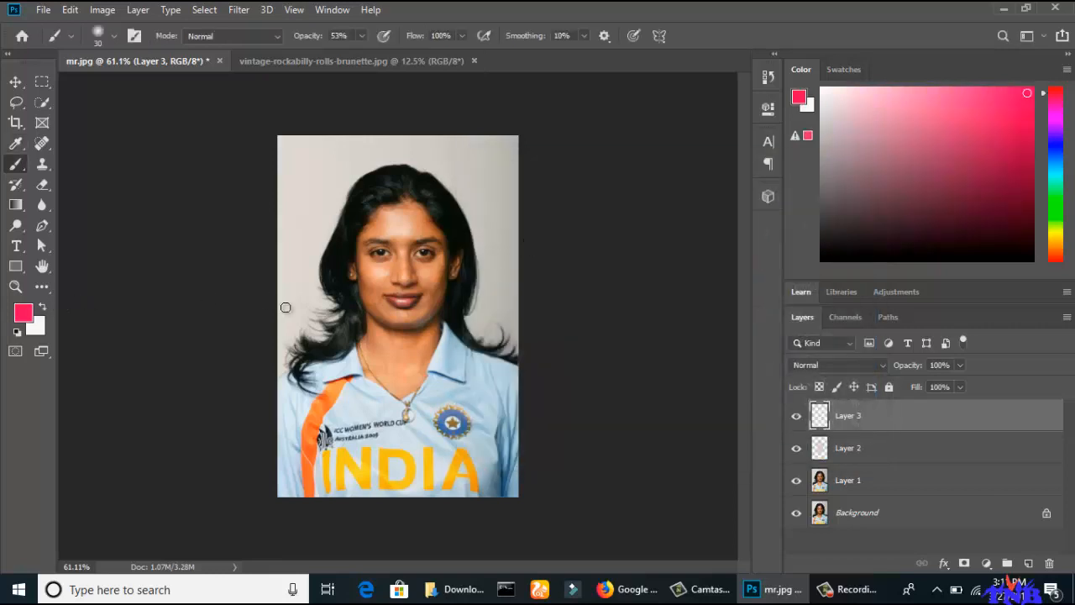
Switch the brush to the hard round tip and reduce its size to 6 px for work on the lips.
scroll(402, 336, "up", 5)
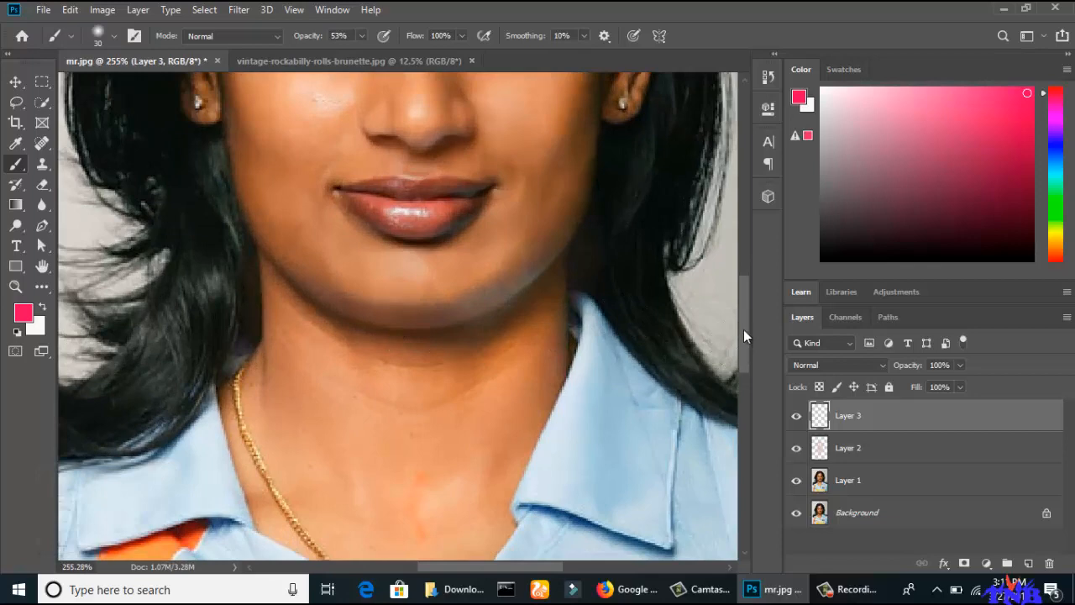
scroll(744, 329, "up", 2)
scroll(542, 345, "up", 5)
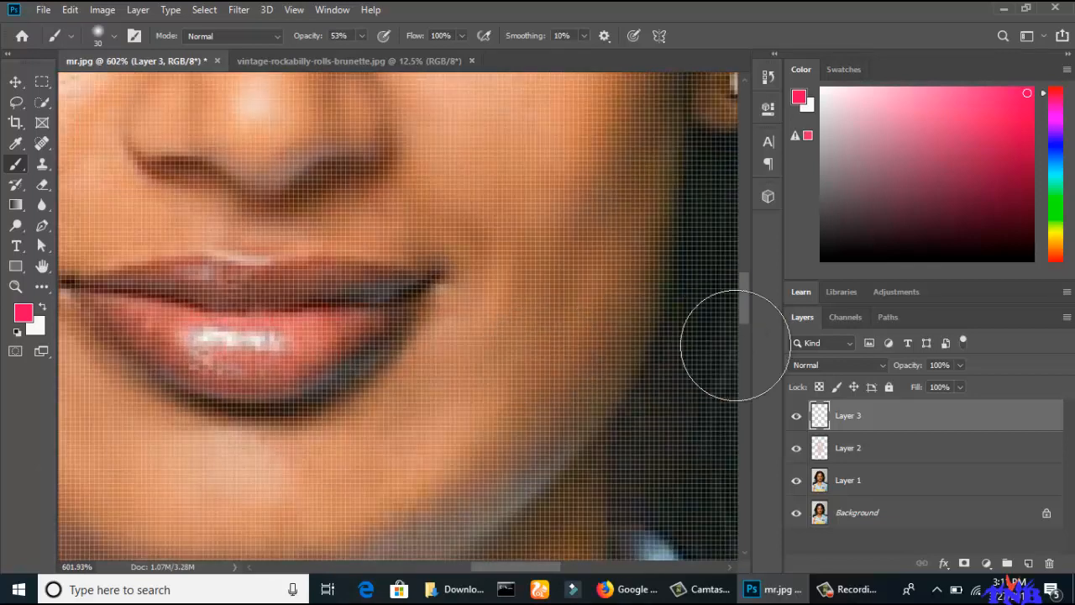
scroll(529, 307, "down", 1)
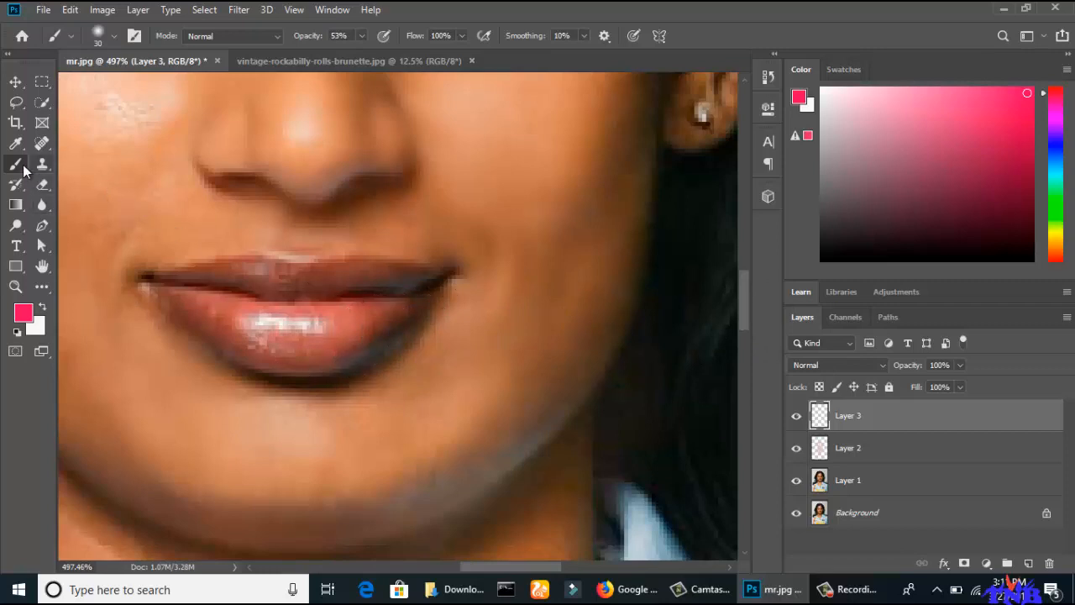
left_click(133, 35)
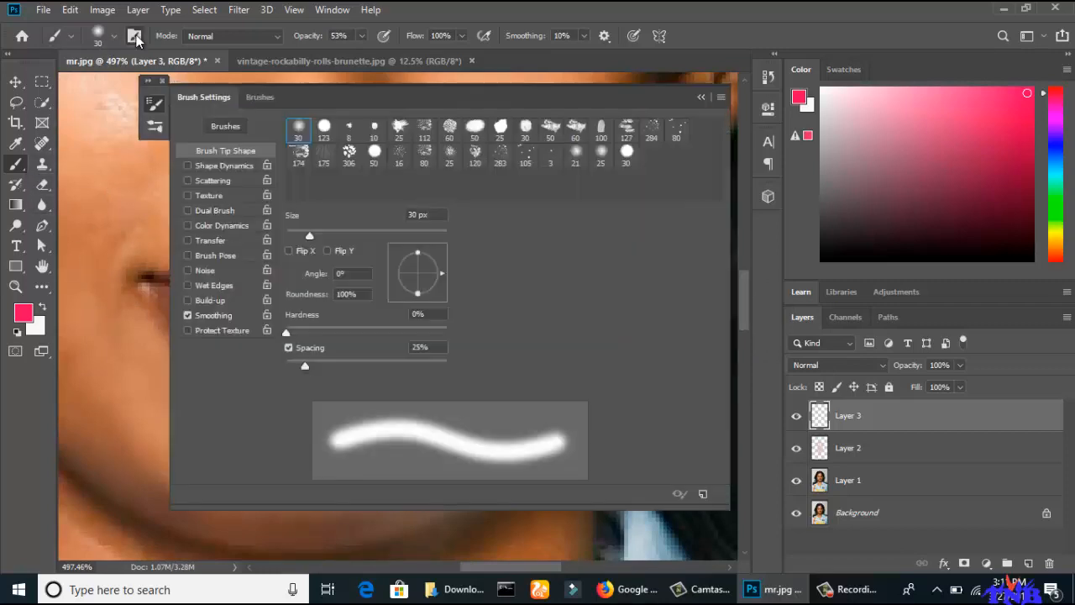
left_click(325, 128)
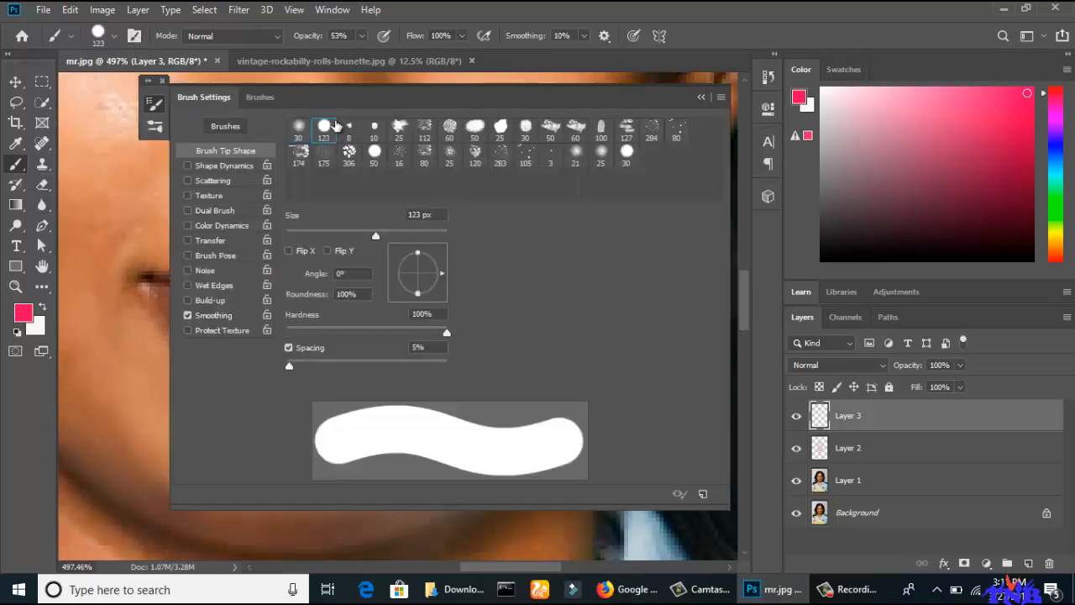
left_click(701, 97)
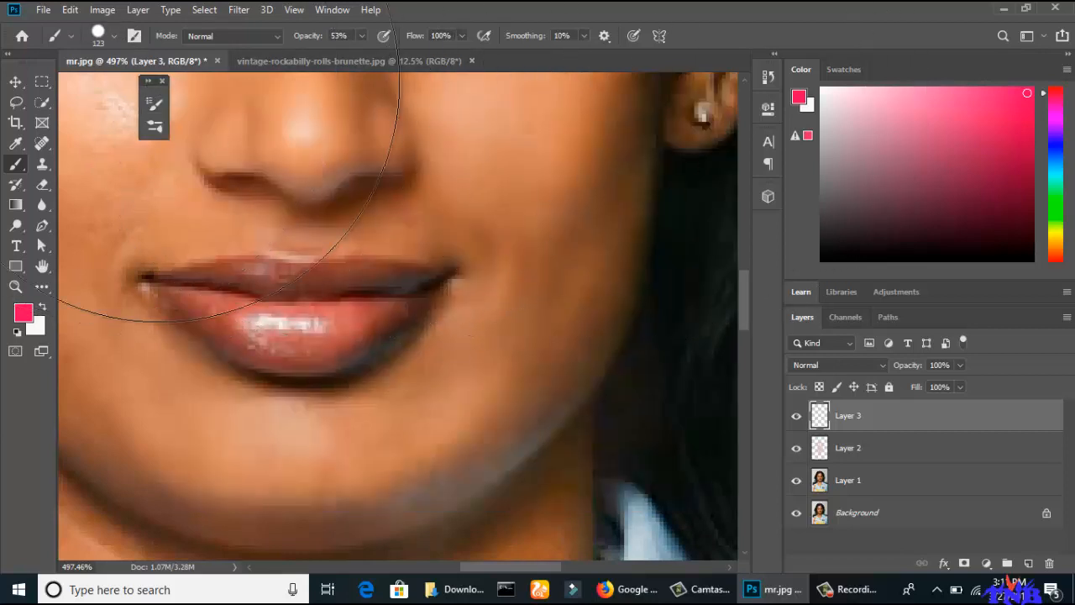
key("bracketleft")
key("bracketleft")
key("bracketleft")
key("bracketleft")
key("bracketleft")
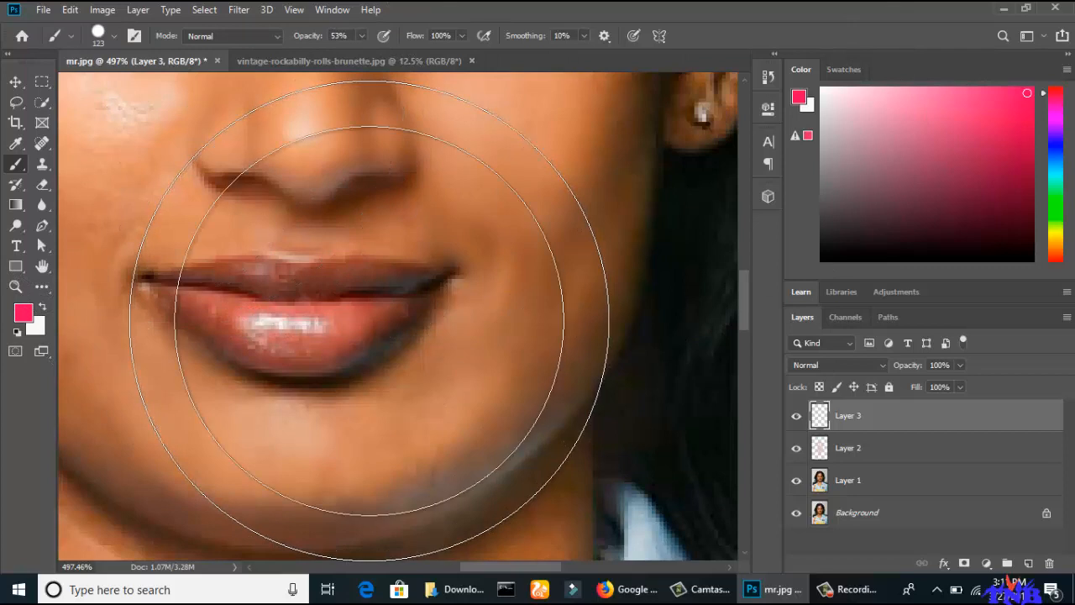
key("bracketleft")
key("bracketleft")
key("bracketleft")
key("bracketleft")
key("bracketleft")
key("bracketleft")
key("bracketleft")
key("bracketleft")
key("bracketleft")
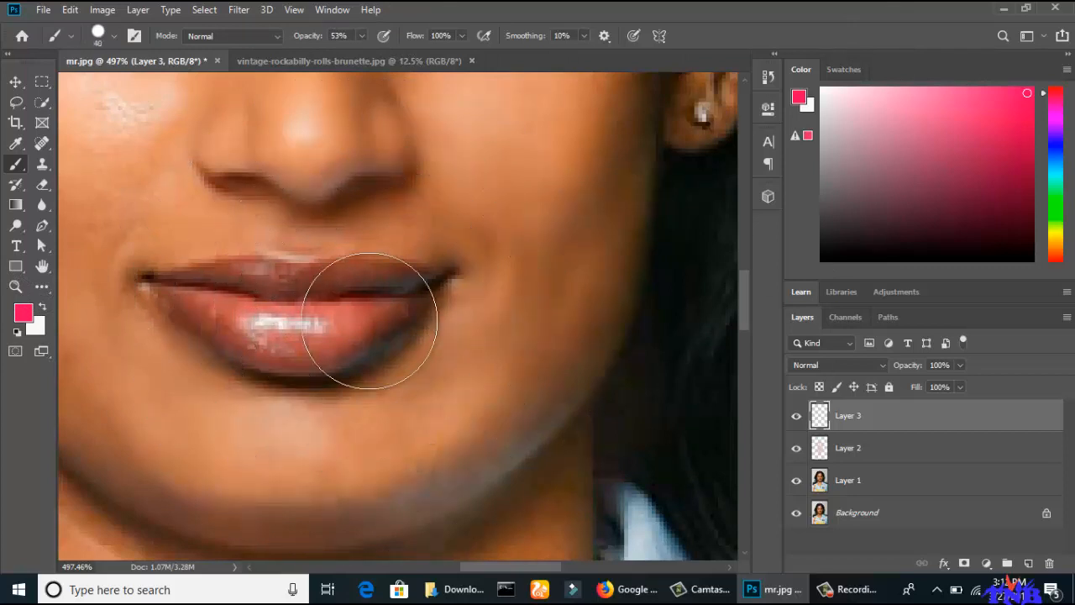
key("bracketleft")
key("bracketleft")
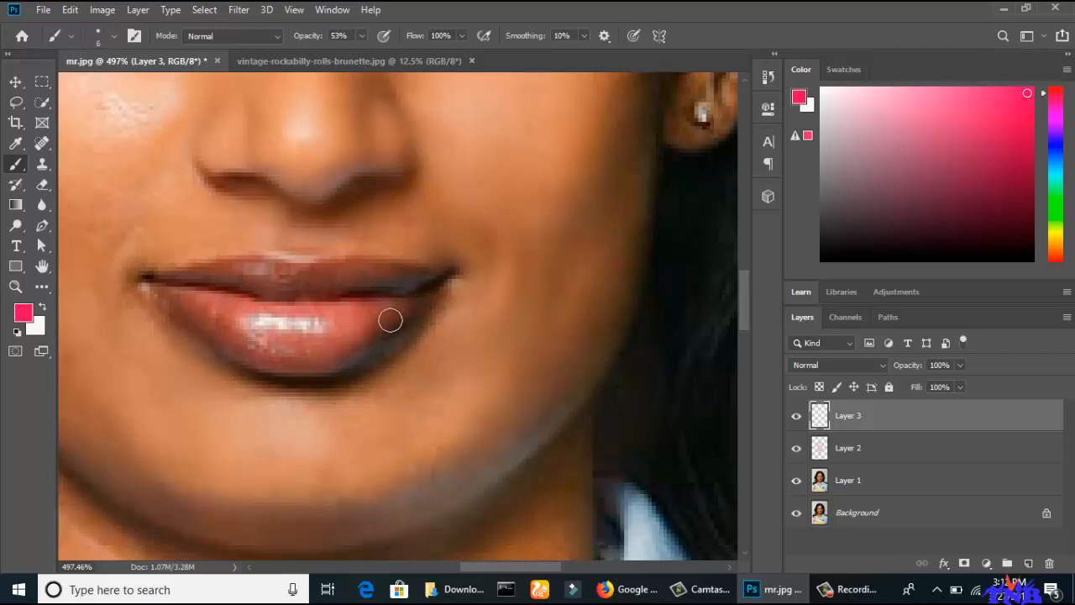
Paint both lips pink on Layer 3 at 53% opacity and set the layer's blending mode to Soft Light.
mouse_move(410, 310)
left_mouse_down()
mouse_move(343, 356)
mouse_move(284, 365)
mouse_move(240, 355)
mouse_move(166, 308)
mouse_move(144, 278)
mouse_move(224, 266)
mouse_move(430, 276)
mouse_move(422, 311)
mouse_move(343, 369)
mouse_move(267, 372)
mouse_move(199, 337)
left_mouse_up()
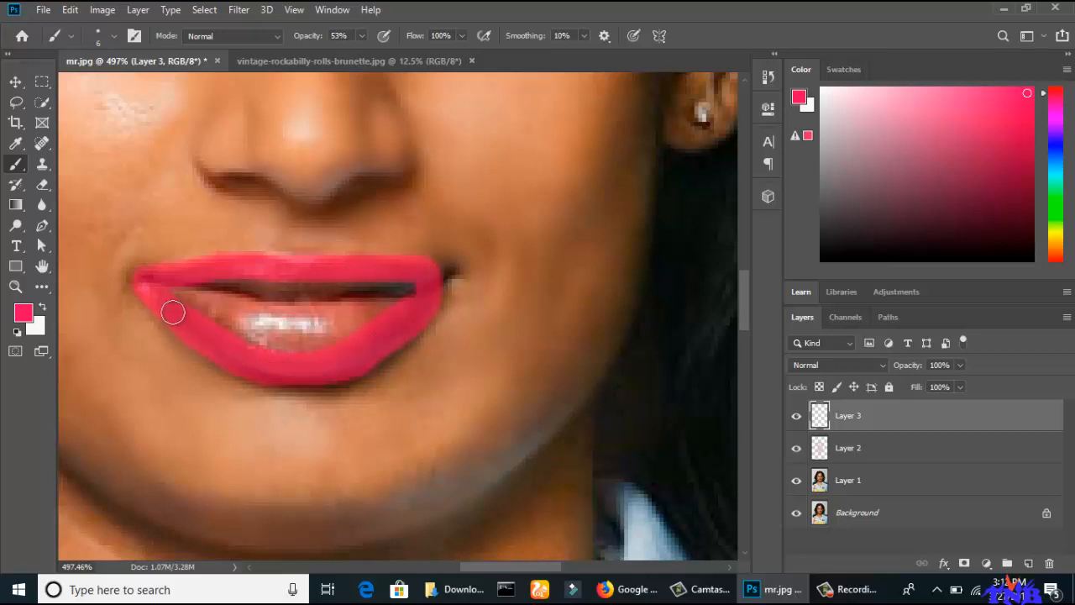
mouse_move(156, 291)
left_mouse_down()
mouse_move(262, 326)
mouse_move(319, 330)
mouse_move(376, 311)
mouse_move(359, 327)
mouse_move(286, 344)
mouse_move(201, 310)
mouse_move(240, 330)
mouse_move(309, 337)
mouse_move(393, 307)
mouse_move(322, 317)
mouse_move(240, 307)
mouse_move(217, 279)
mouse_move(447, 275)
left_mouse_up()
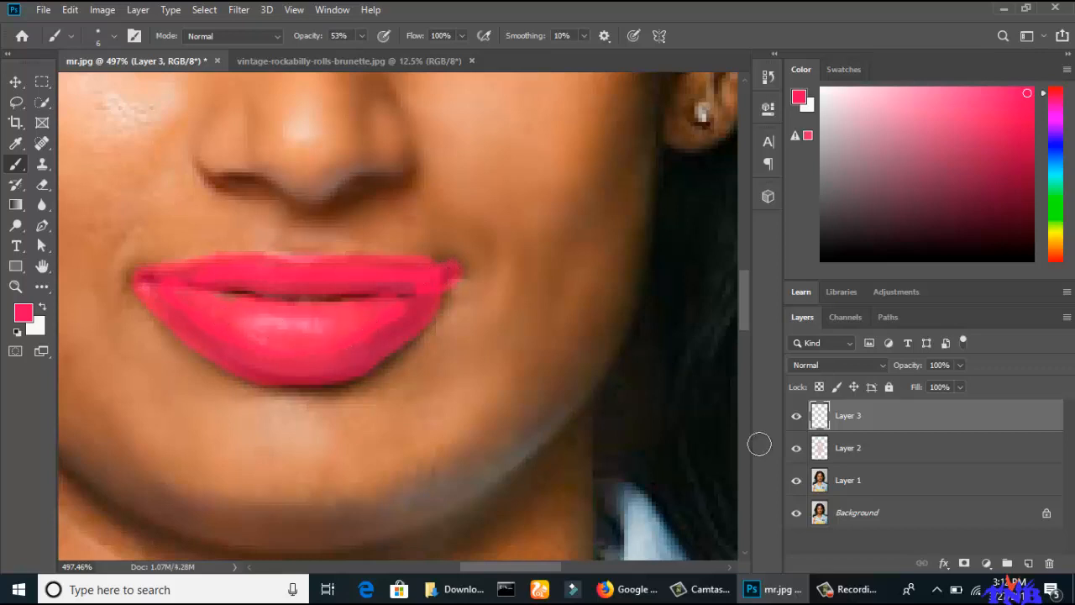
left_click(883, 365)
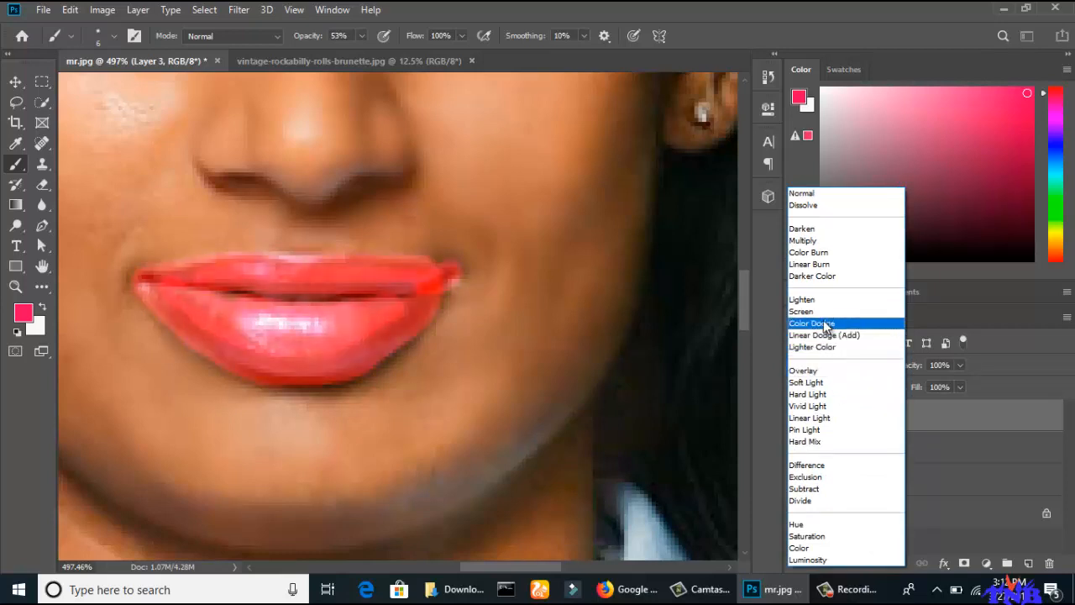
left_click(813, 382)
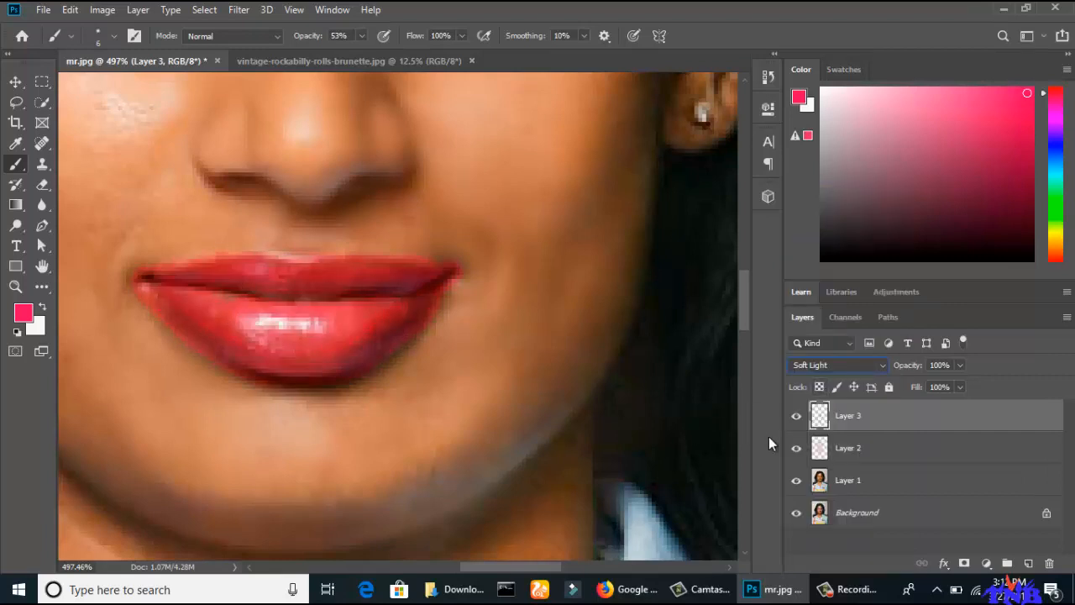
Add a layer mask to Layer 3, undo the stray pink stroke beside the lips, and make the mask active.
left_click(964, 564)
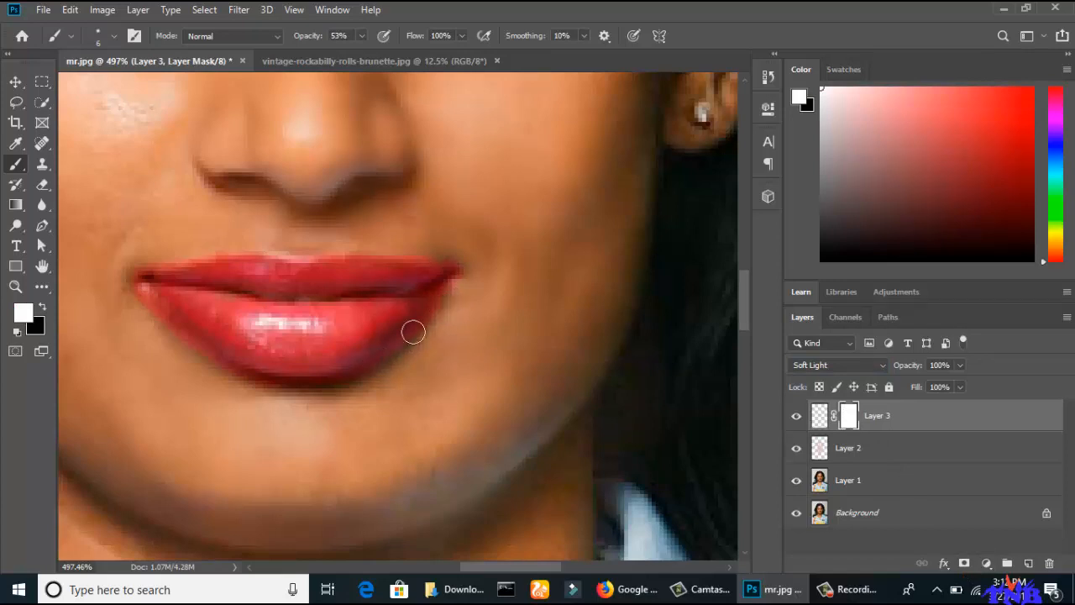
left_click(821, 418)
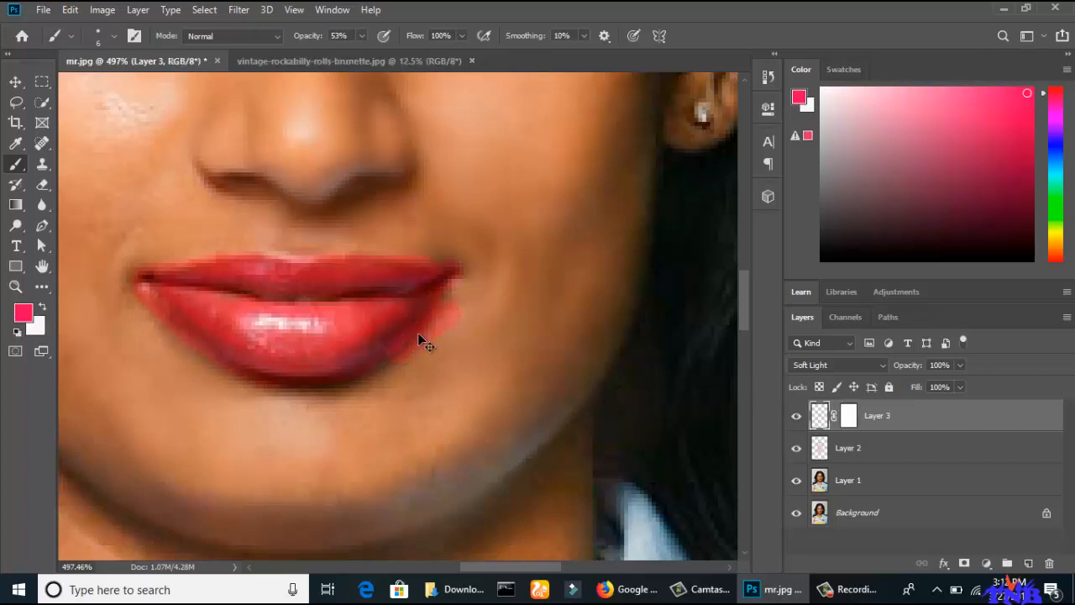
key("ctrl+z")
left_click(855, 420)
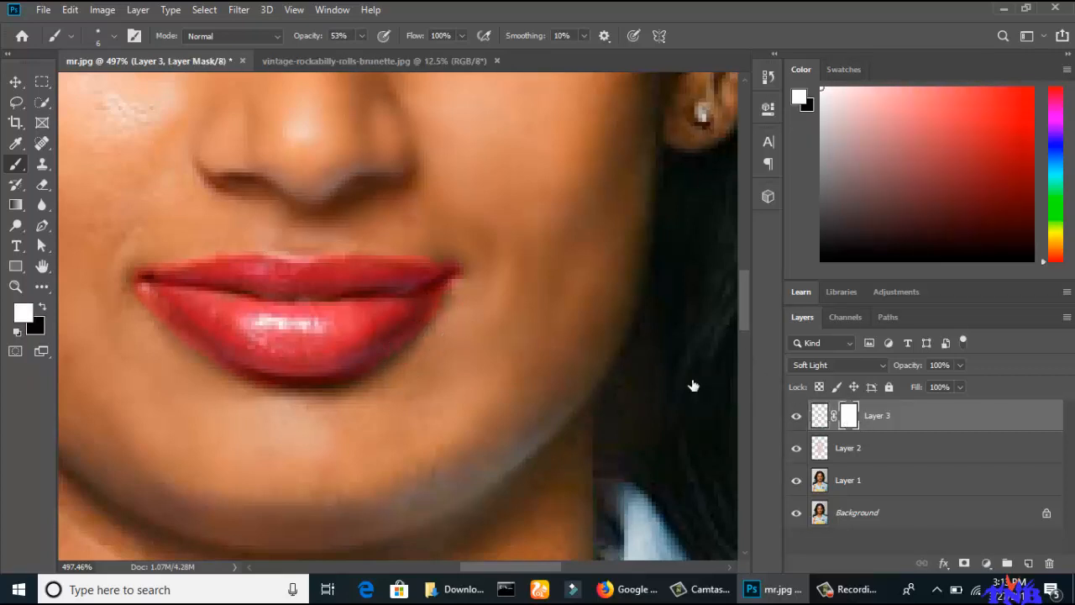
Clean up the lip edges on Layer 3's mask with a 9 px Eraser, first at 48% and then at 14% opacity.
left_click(46, 186)
left_click(79, 182)
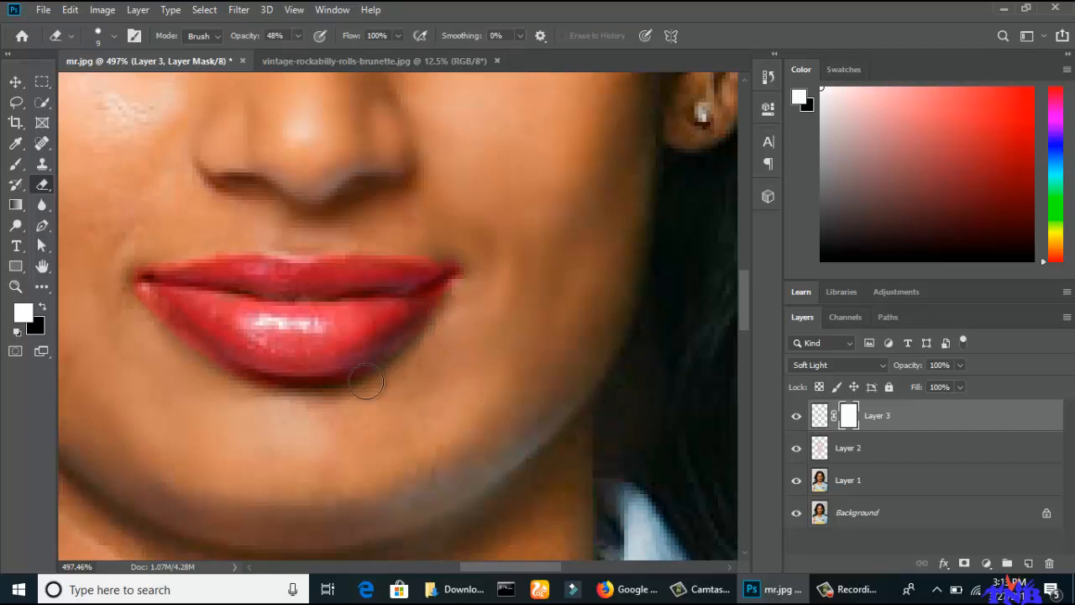
mouse_move(422, 338)
left_mouse_down()
mouse_move(453, 311)
mouse_move(464, 246)
mouse_move(413, 249)
mouse_move(365, 232)
mouse_move(143, 249)
mouse_move(130, 261)
mouse_move(132, 299)
mouse_move(203, 364)
mouse_move(283, 395)
mouse_move(351, 396)
mouse_move(242, 397)
mouse_move(178, 364)
mouse_move(126, 306)
mouse_move(235, 382)
mouse_move(332, 402)
mouse_move(412, 368)
mouse_move(454, 318)
mouse_move(383, 388)
mouse_move(287, 406)
mouse_move(201, 376)
mouse_move(128, 306)
mouse_move(229, 384)
mouse_move(294, 401)
mouse_move(254, 394)
mouse_move(139, 309)
mouse_move(156, 348)
mouse_move(132, 324)
mouse_move(203, 433)
left_mouse_up()
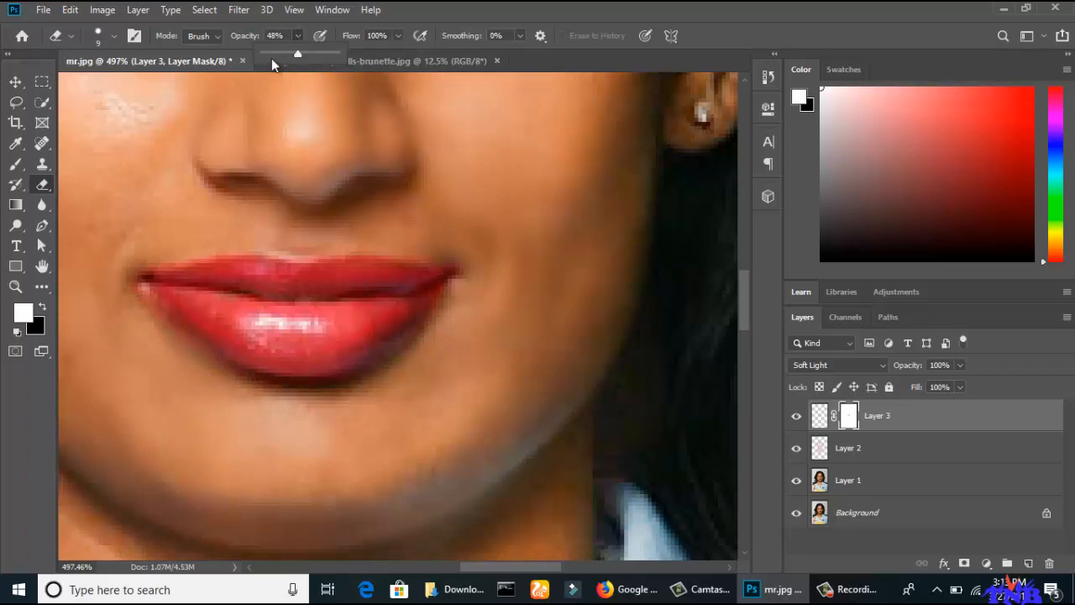
left_click(274, 52)
mouse_move(140, 294)
left_mouse_down()
mouse_move(217, 380)
mouse_move(297, 393)
mouse_move(375, 386)
mouse_move(437, 362)
mouse_move(445, 336)
mouse_move(384, 374)
left_mouse_up()
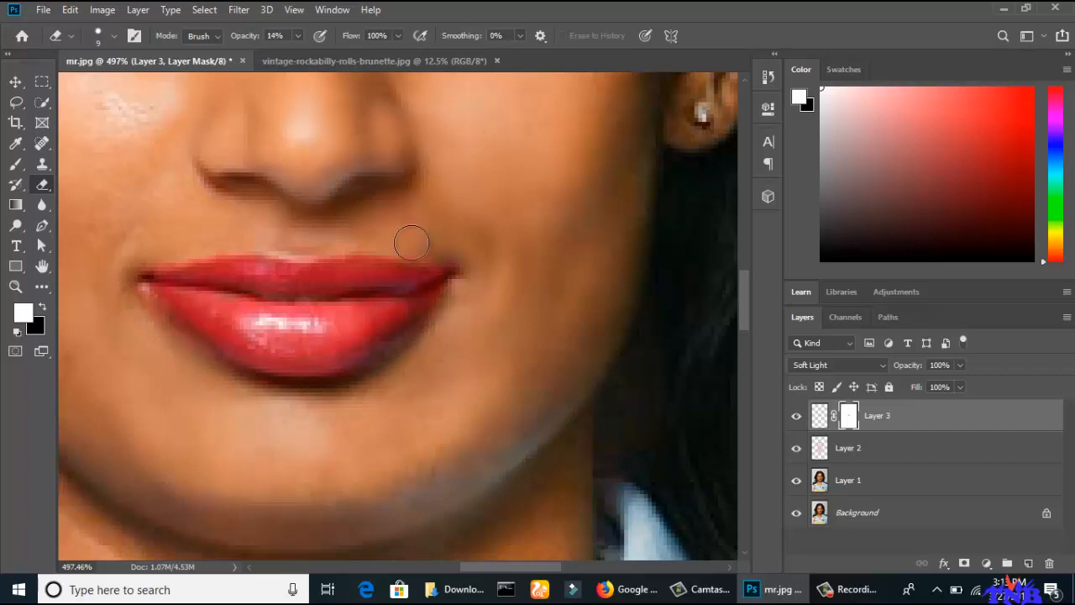
key("ctrl+0")
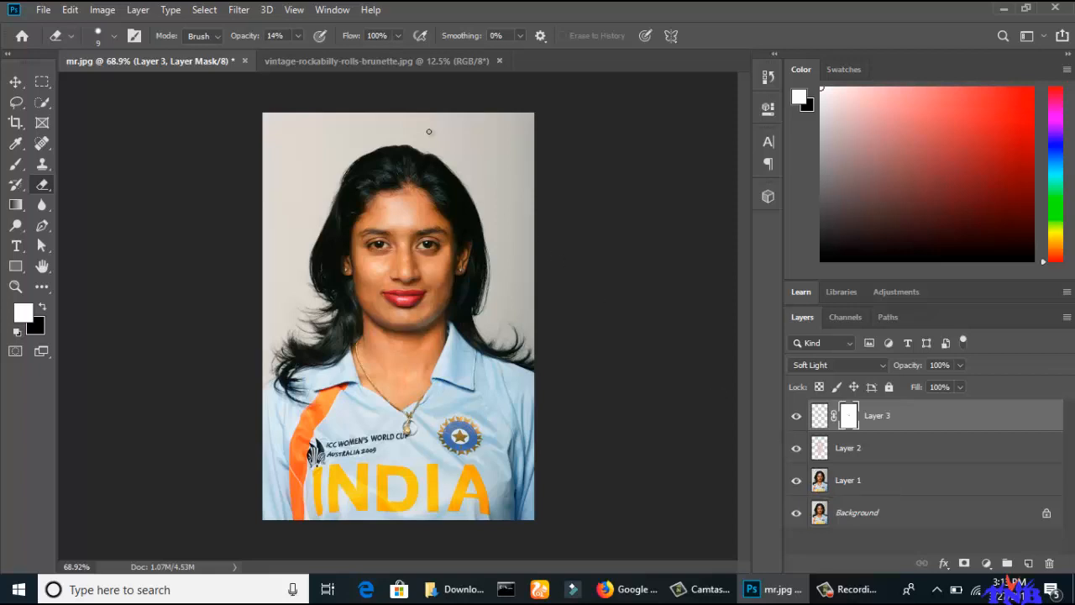
Create a new 1200 x 720 px RGB document at 300 pixels/inch with a white background.
left_click(43, 10)
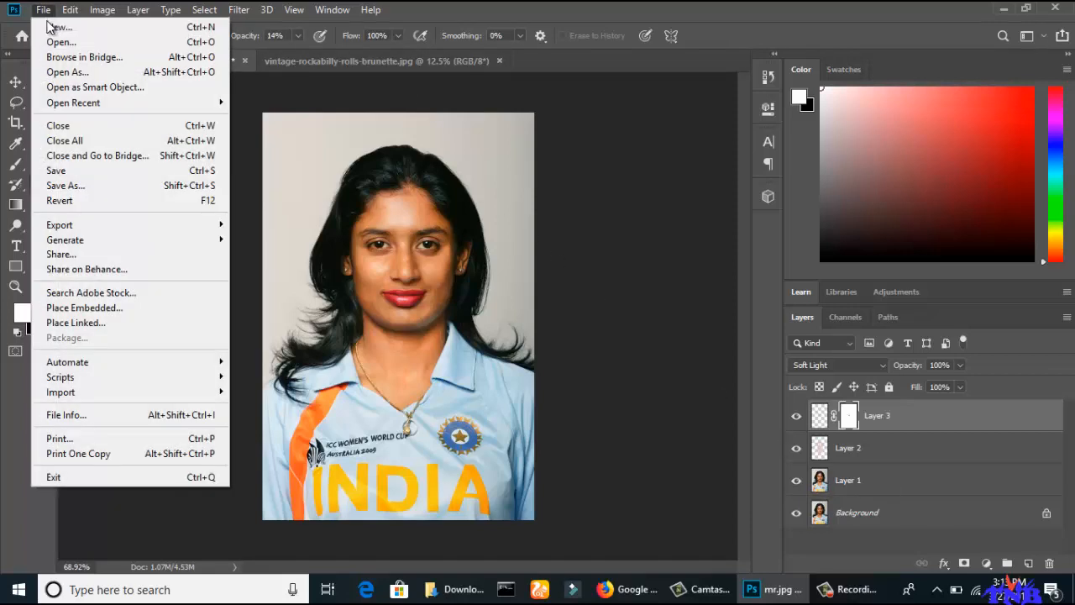
left_click(51, 26)
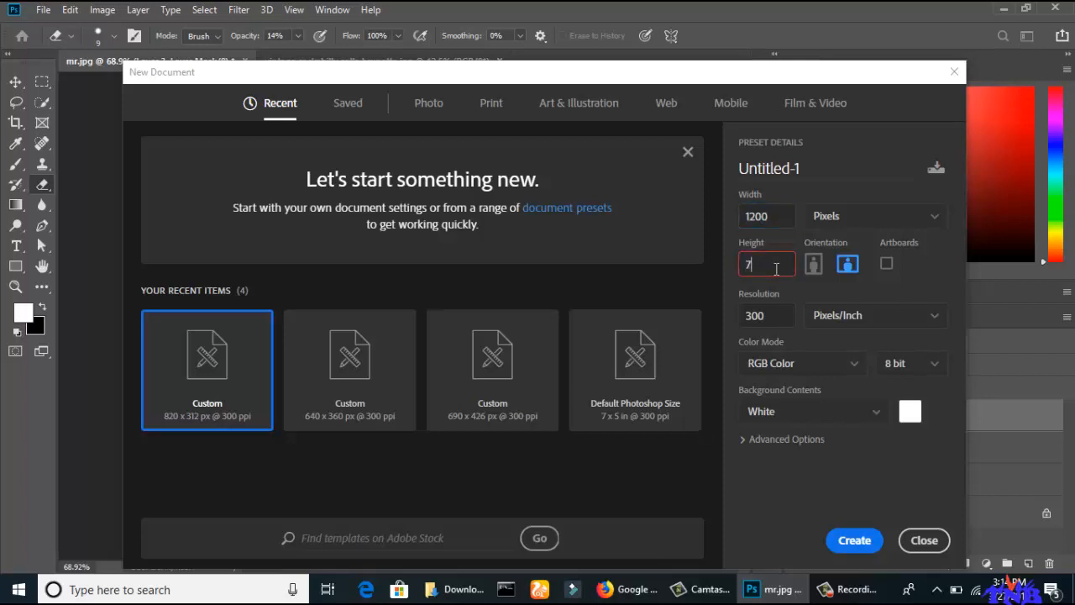
left_click(848, 542)
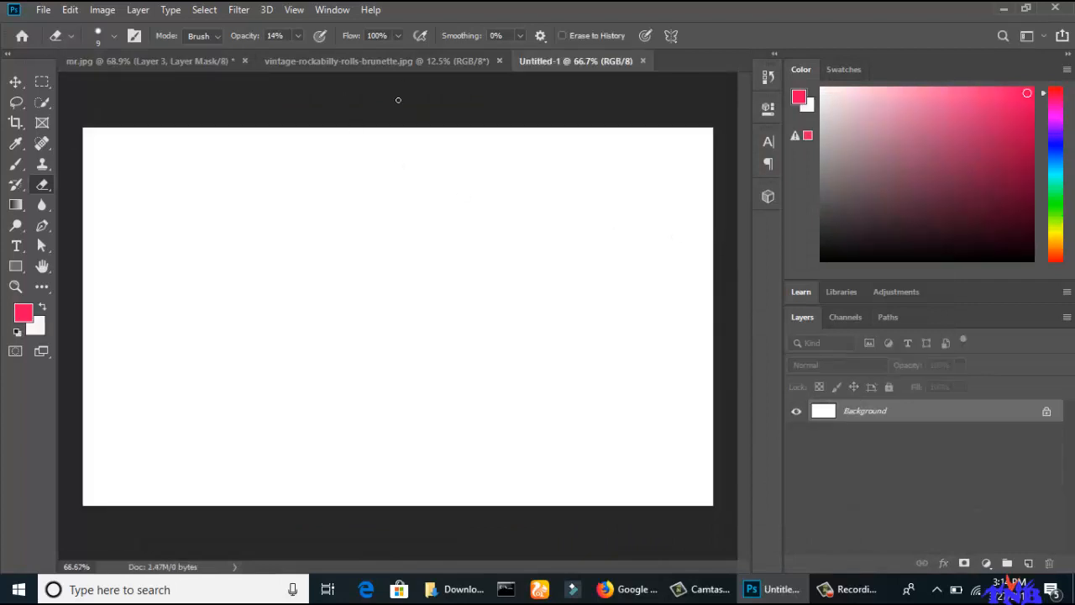
Select the whole retouched portrait in mr.jpg with the Rectangular Marquee and copy it merged from all layers.
left_click(173, 68)
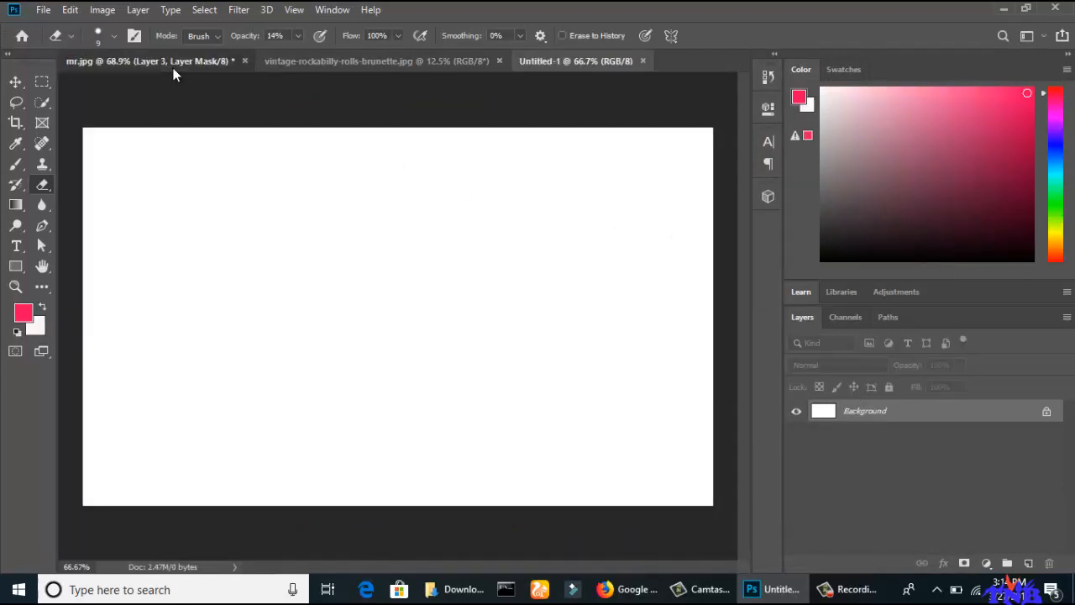
left_click(43, 85)
left_click_drag(262, 113, 540, 529)
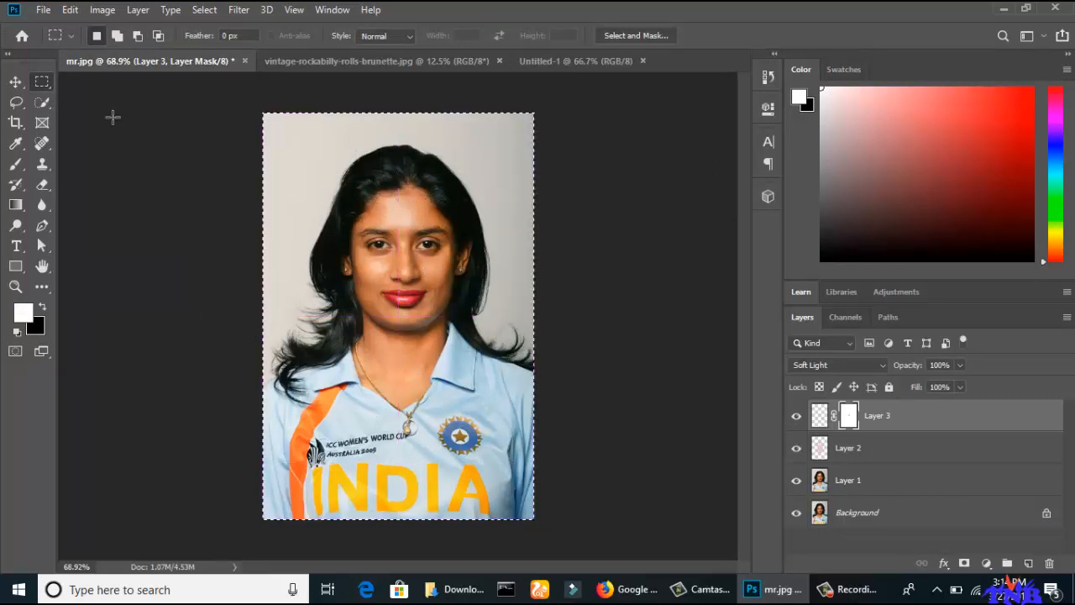
left_click(70, 9)
left_click(189, 133)
Paste the retouched portrait into Untitled-1 and move it against the right edge of the canvas.
left_click(575, 60)
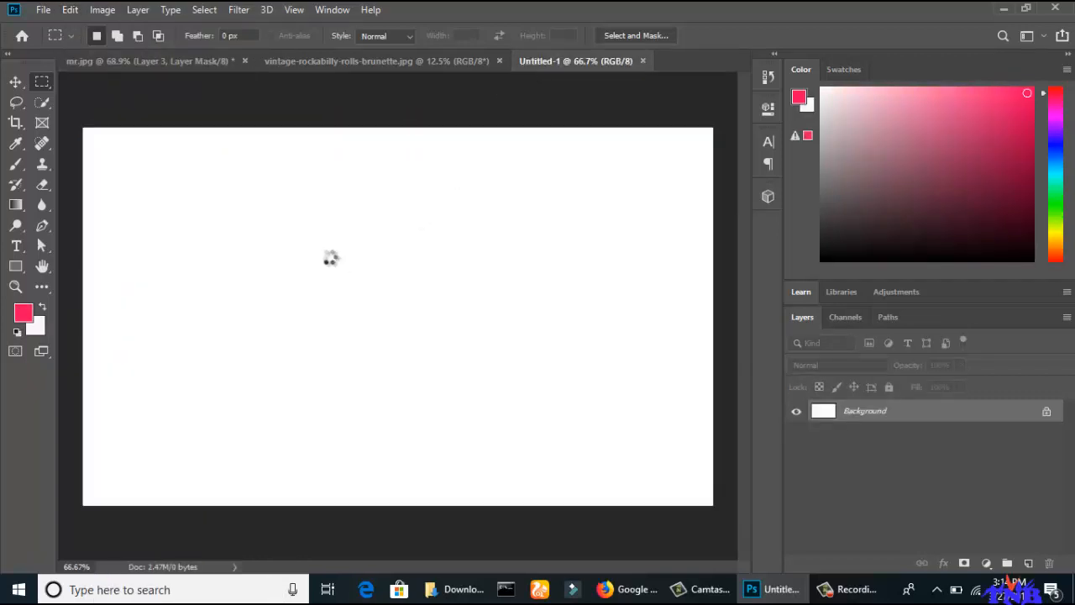
key("ctrl+v")
left_click(14, 84)
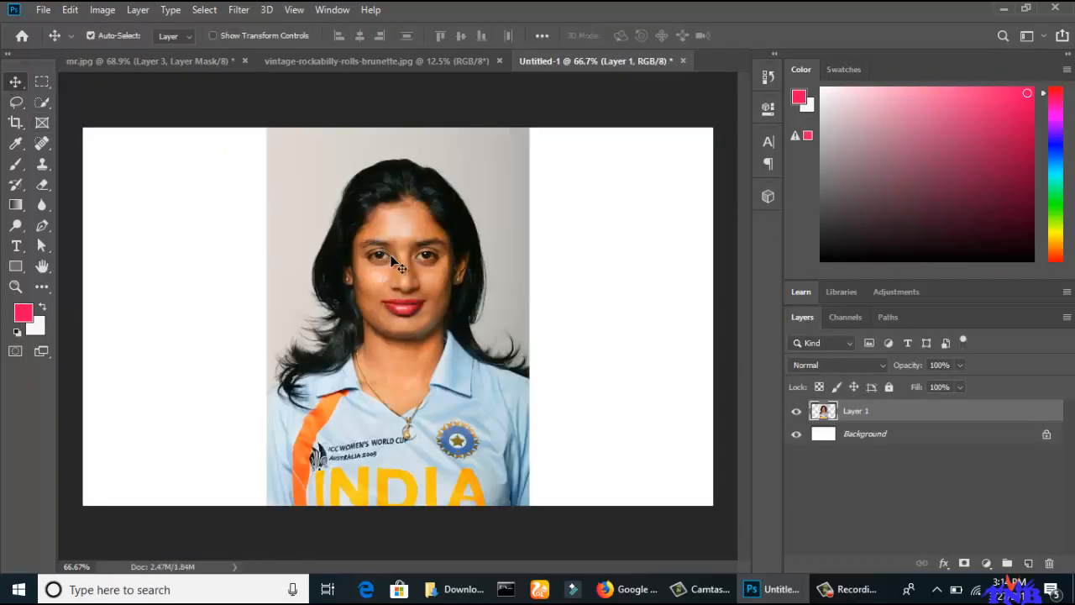
left_click_drag(407, 271, 591, 267)
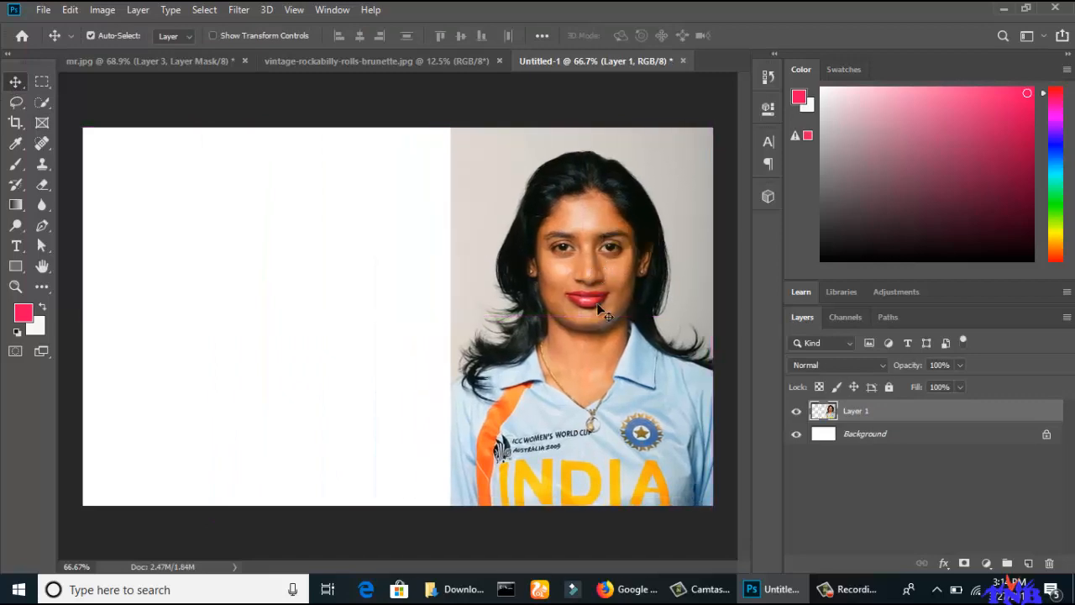
Place the original mr.jpg from Downloads in the left half of the canvas and shift the retouched portrait slightly left.
left_click(457, 592)
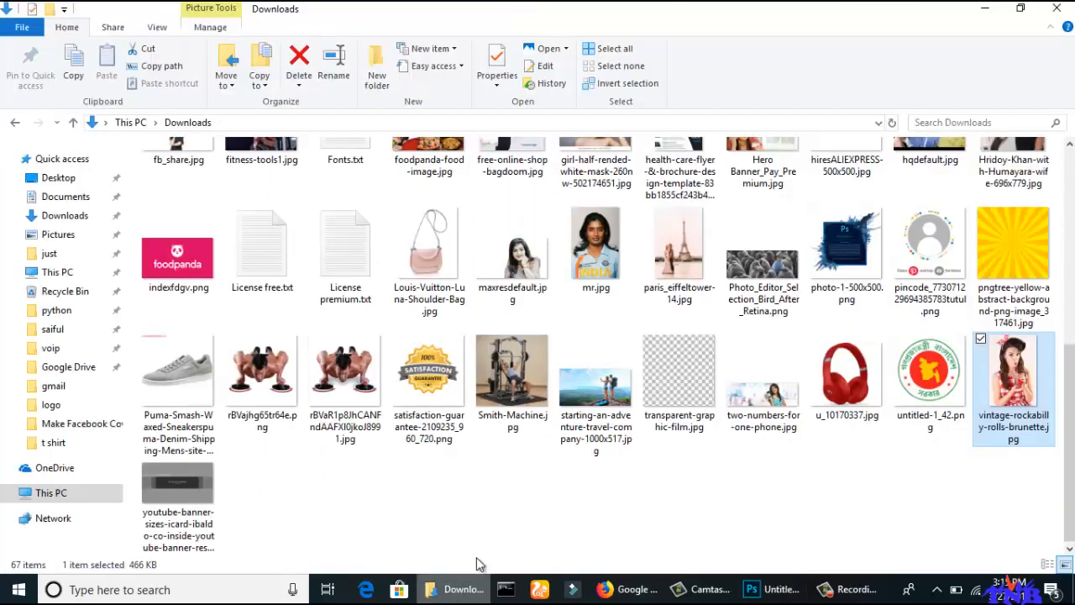
left_click_drag(596, 248, 283, 293)
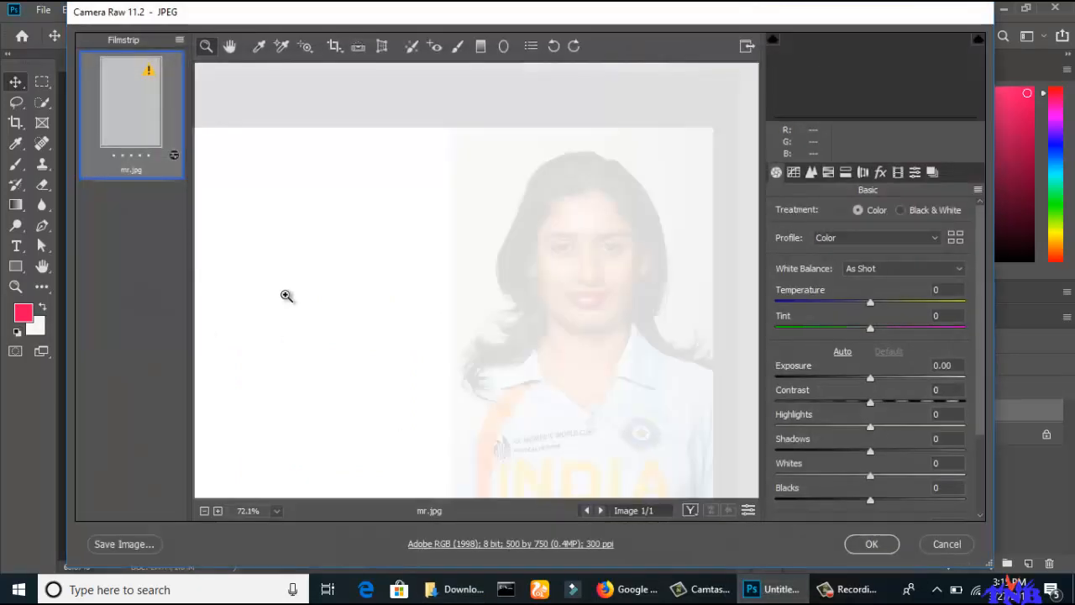
left_click(876, 542)
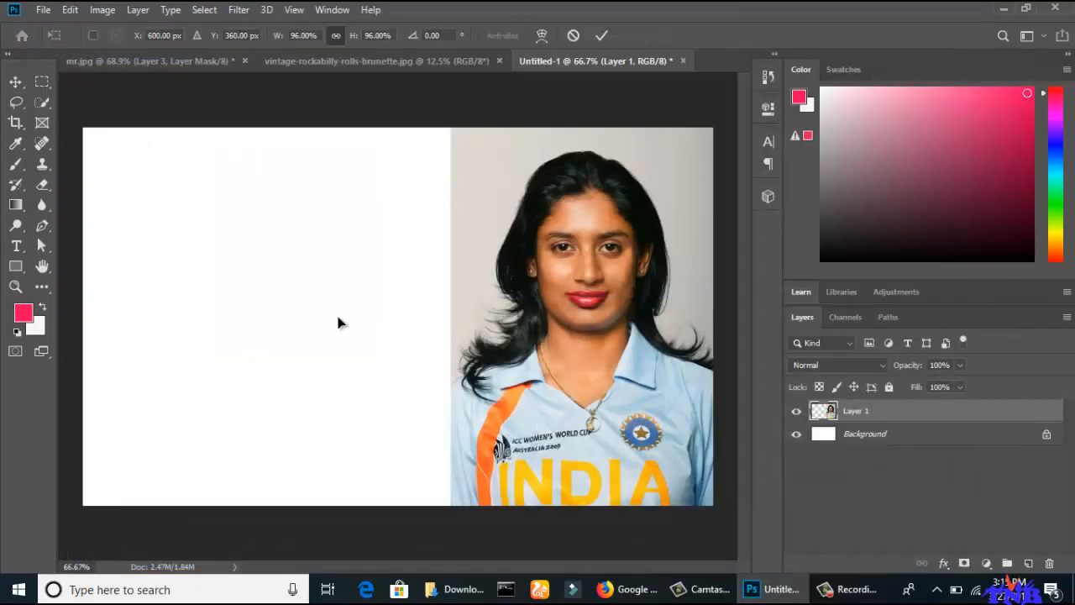
left_click_drag(338, 319, 222, 331)
left_click(602, 35)
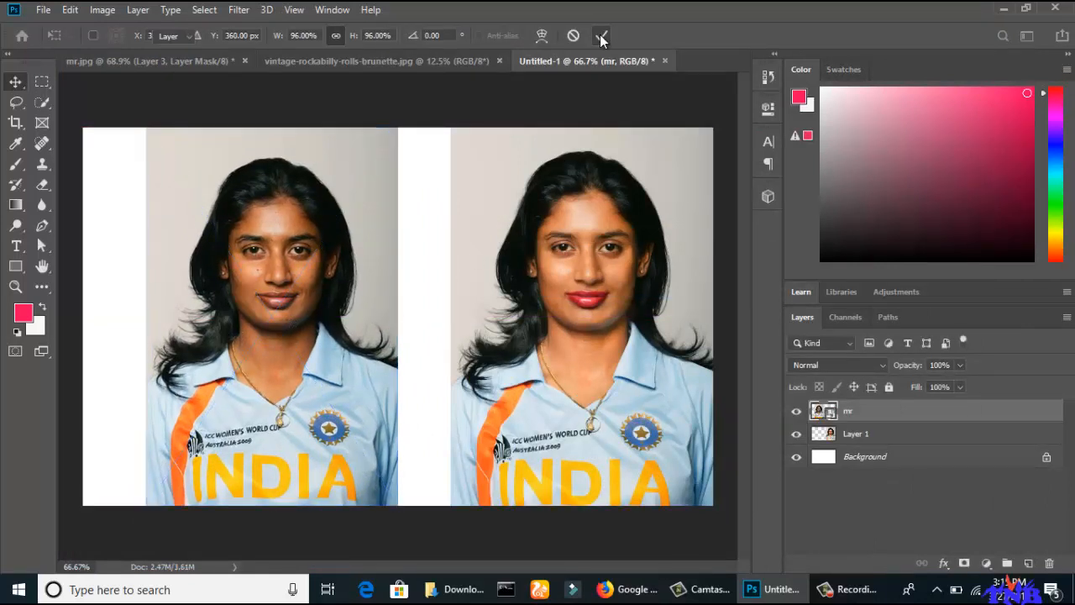
left_click_drag(575, 312, 561, 324)
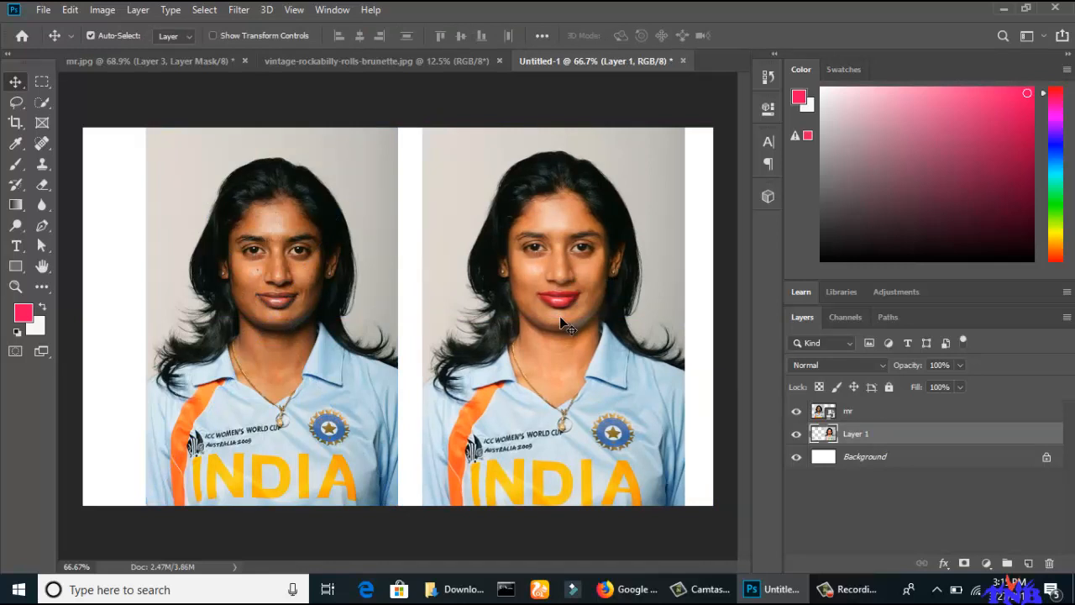